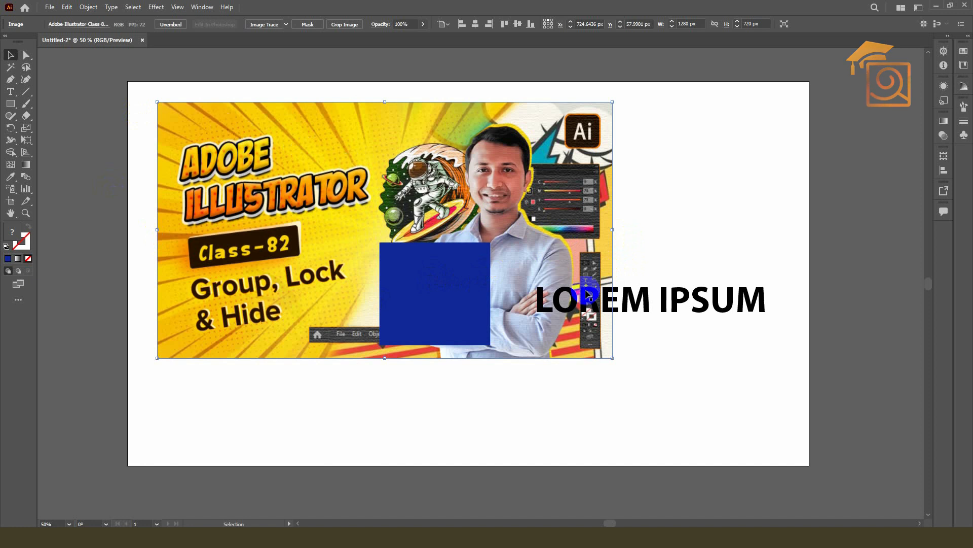
Move the LOREM IPSUM text slightly to the right over the image
click(617, 307)
mouse_move(617, 307)
mouse_down()
mouse_move(678, 307)
mouse_move(627, 308)
mouse_up()
drag(750, 401, 358, 200)
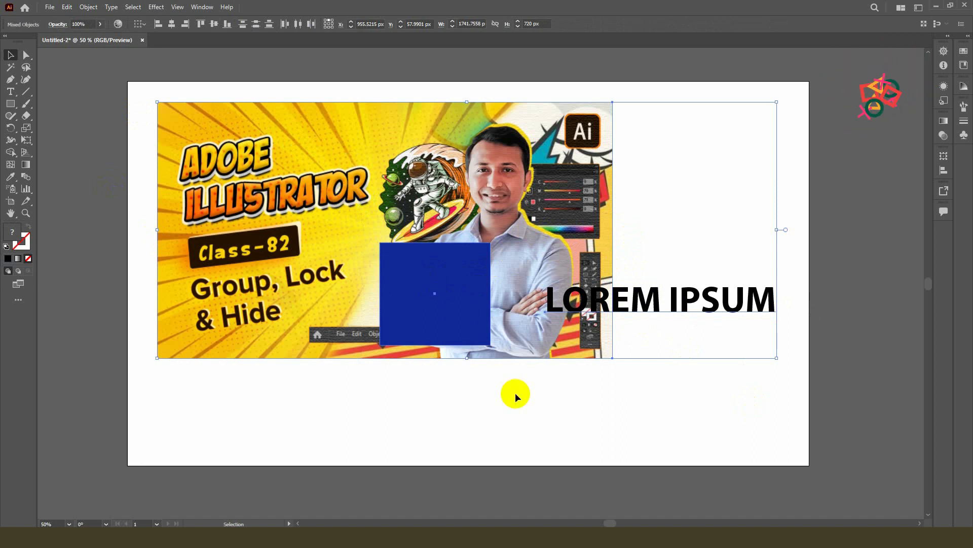
click(491, 379)
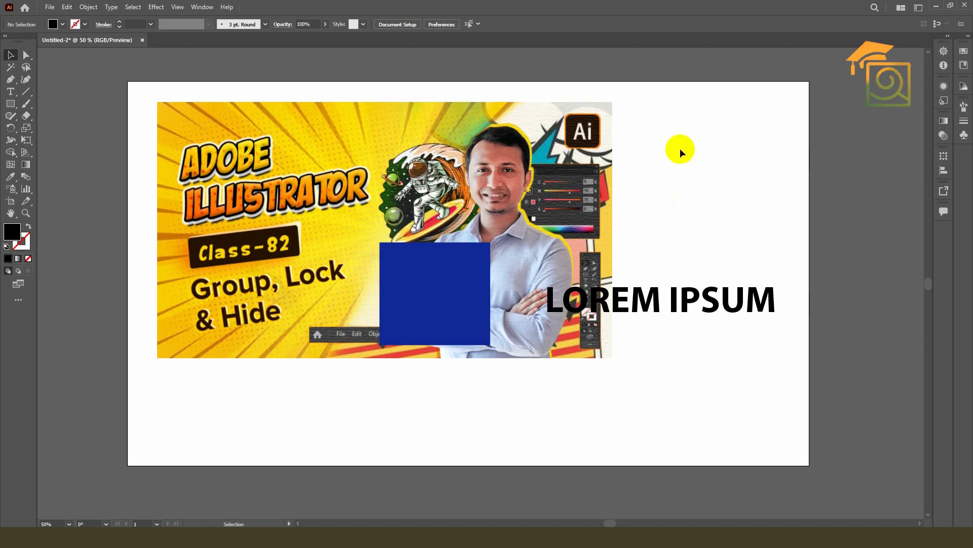
drag(662, 369, 250, 125)
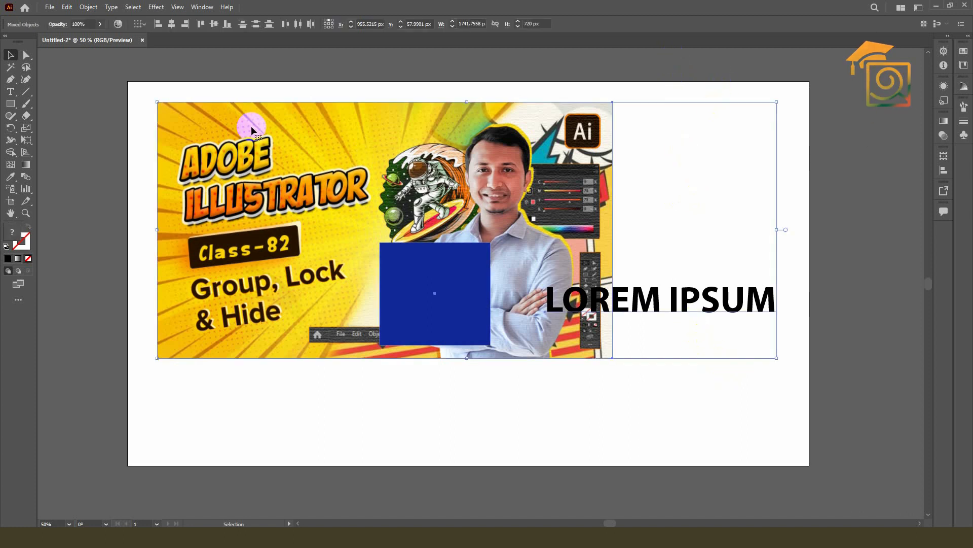
click(665, 206)
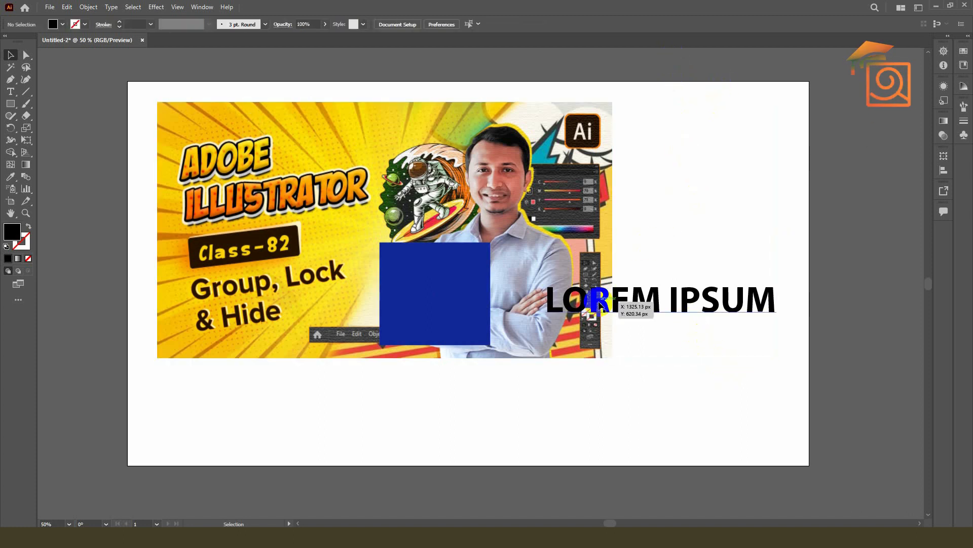
click(599, 305)
click(477, 289)
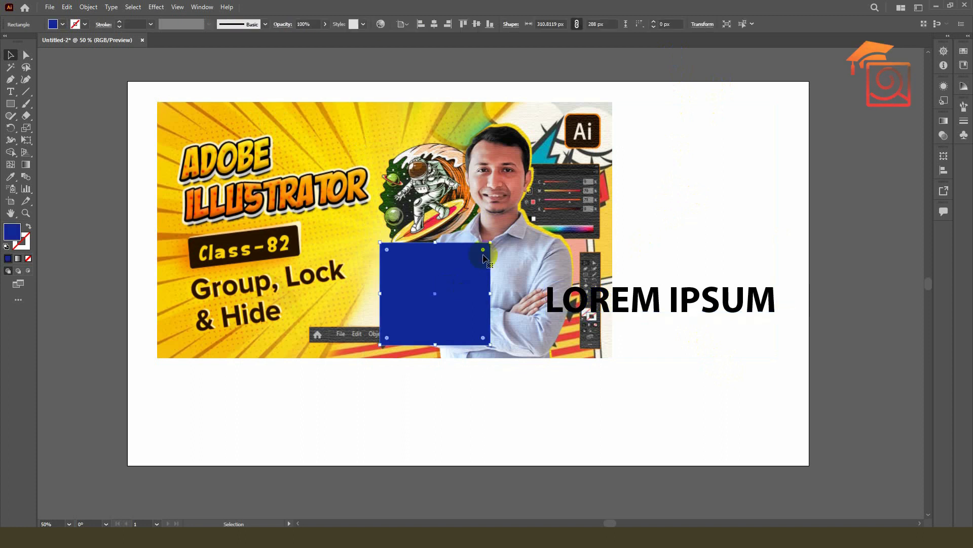
click(529, 208)
click(647, 174)
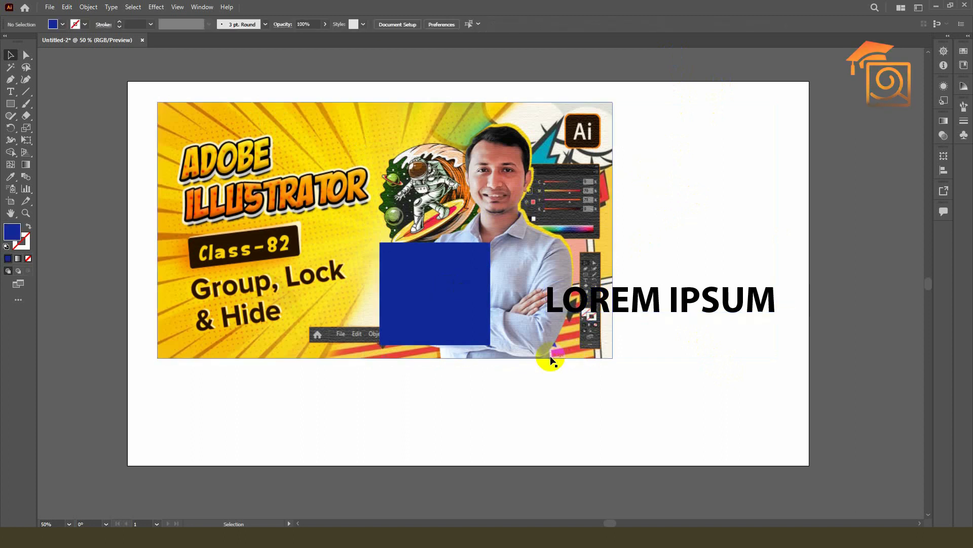
Select the image, the blue rectangle and the LOREM IPSUM text, and group them
drag(656, 378, 365, 242)
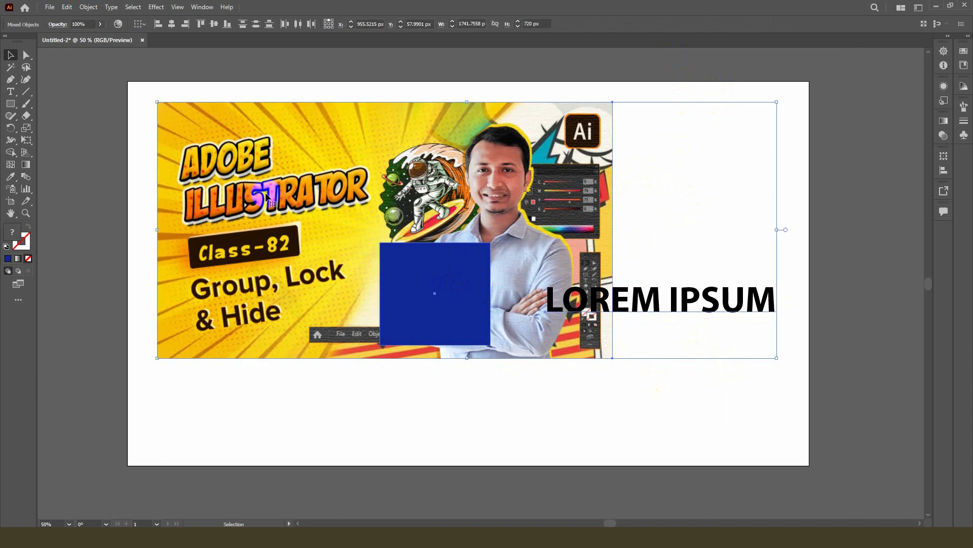
click(90, 8)
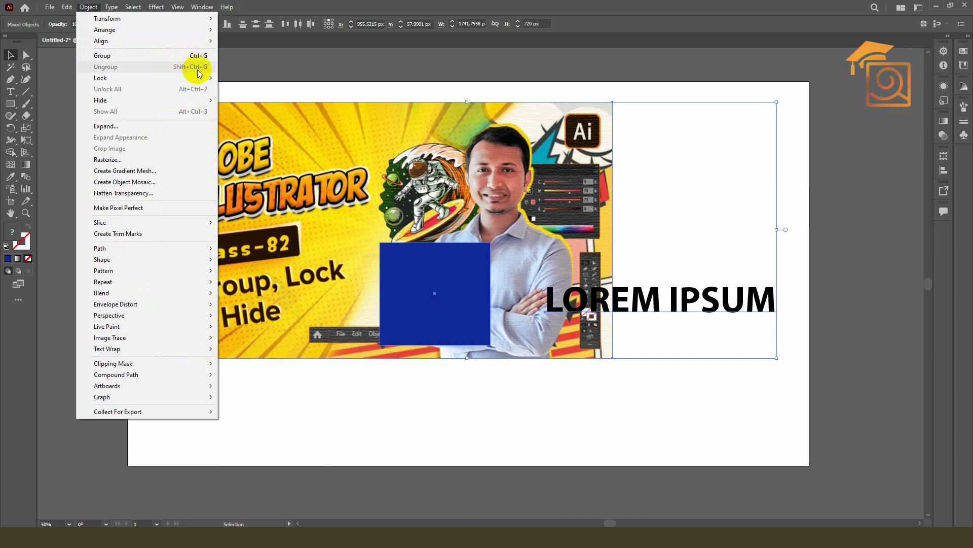
click(409, 11)
right_click(446, 220)
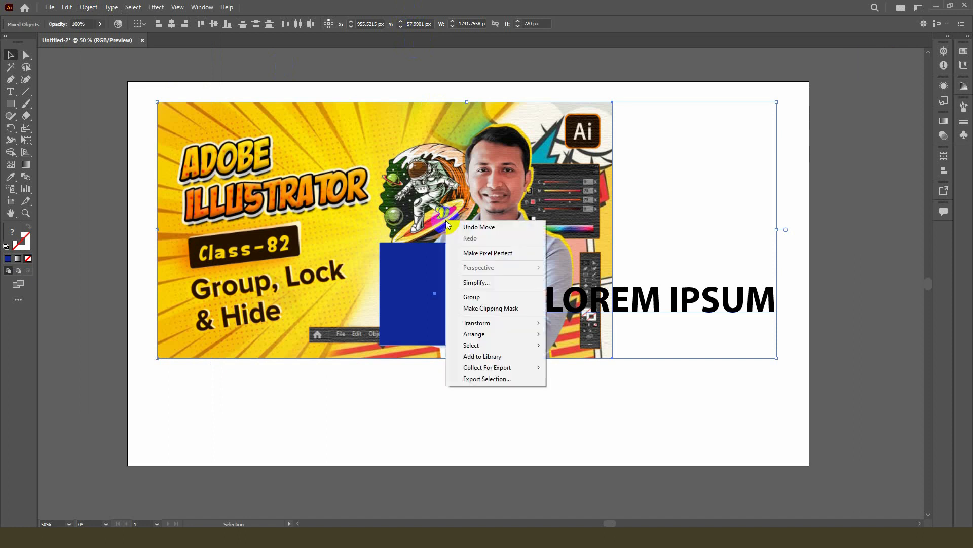
click(479, 298)
click(508, 404)
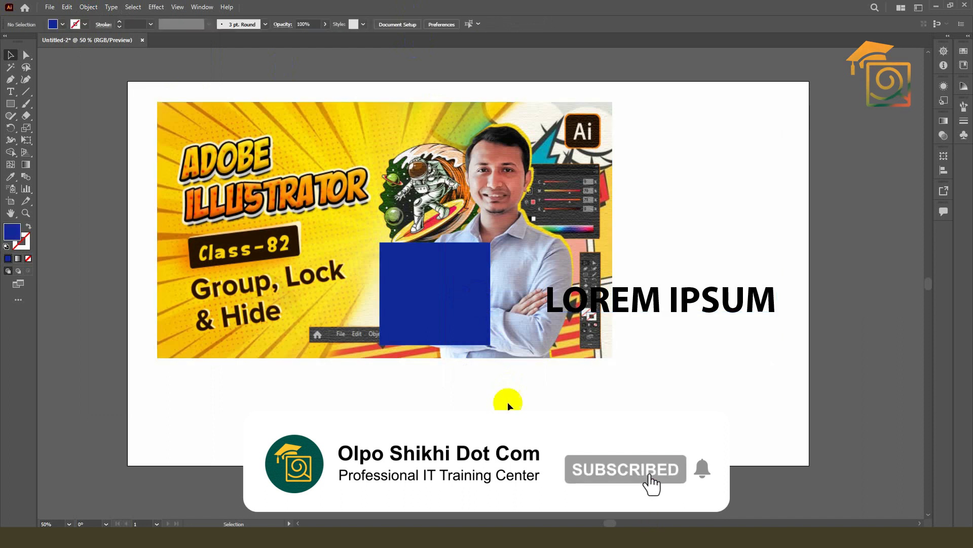
Move the group into the artboard's upper-left corner and scale it down to about 1122 by 464 px
mouse_move(332, 189)
mouse_down()
mouse_move(336, 266)
mouse_move(343, 204)
mouse_up()
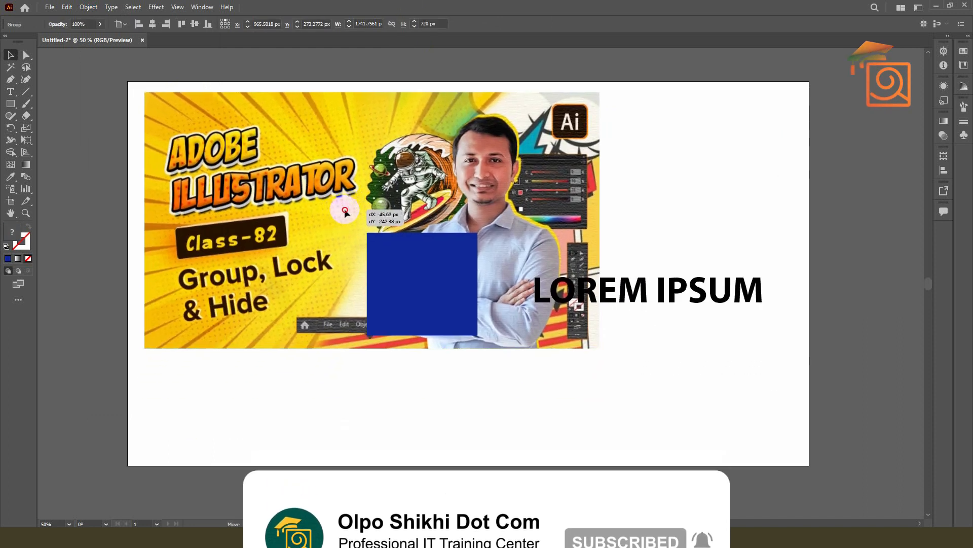
drag(761, 347, 541, 274)
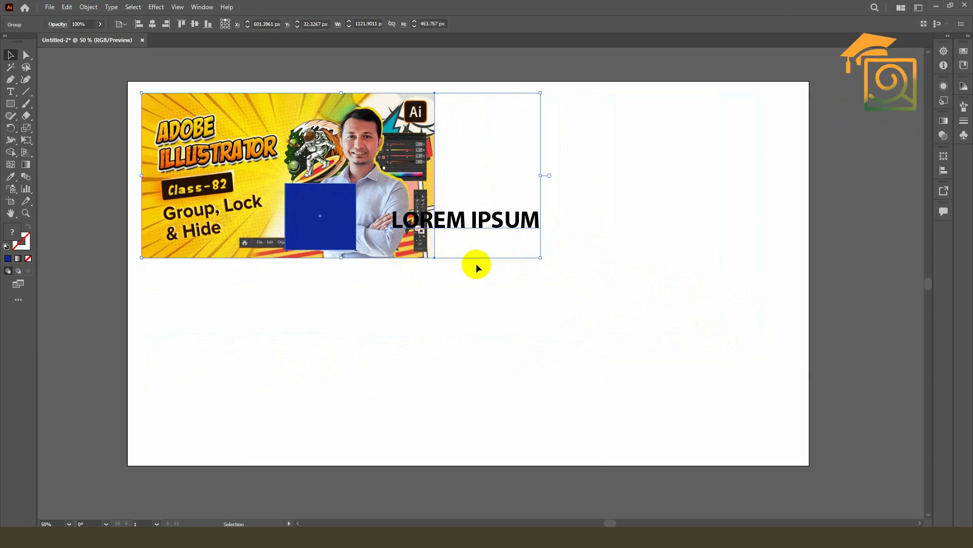
click(441, 297)
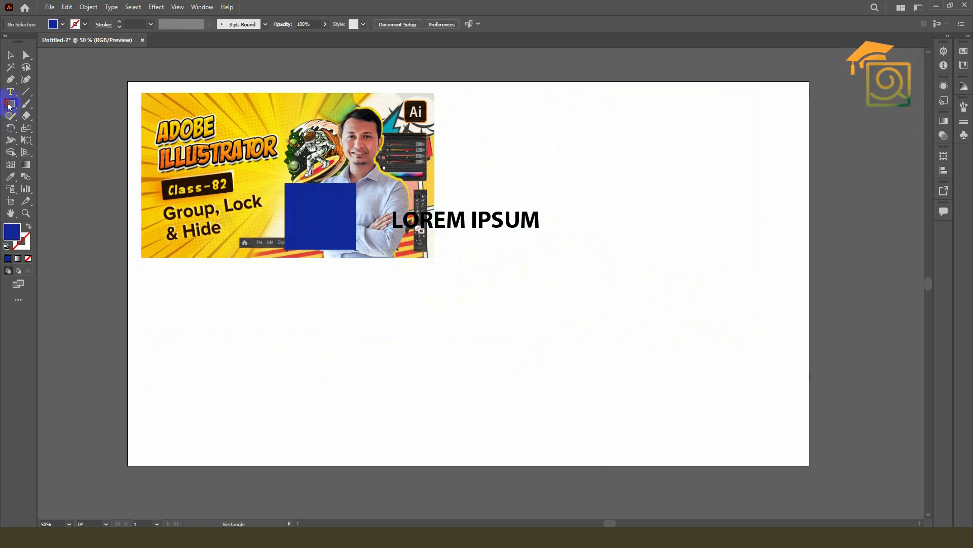
Draw a blue square about 67 px wide below the group and add an overlapping copy offset diagonally
mouse_move(146, 299)
mouse_down()
mouse_move(191, 333)
mouse_move(170, 323)
mouse_up()
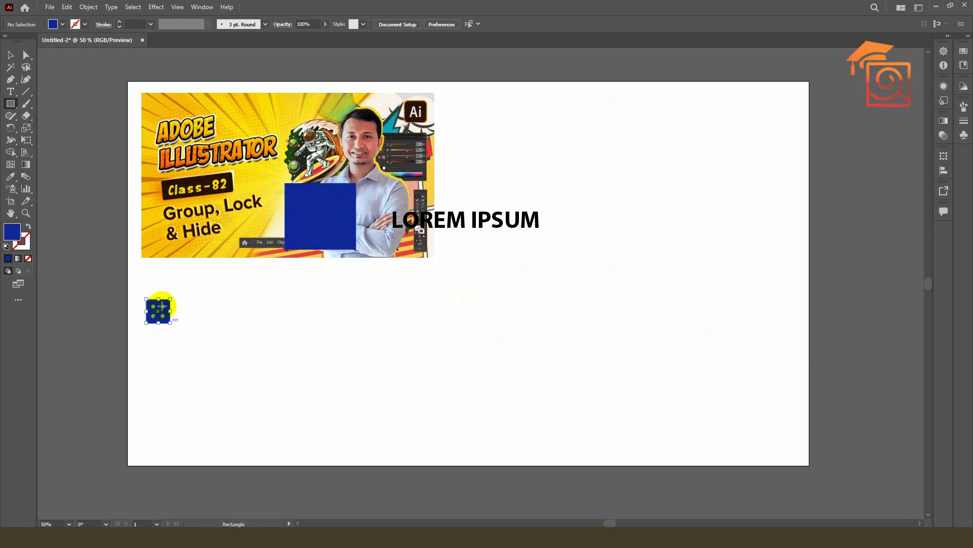
click(10, 55)
click(243, 318)
scroll(159, 323, up, 2)
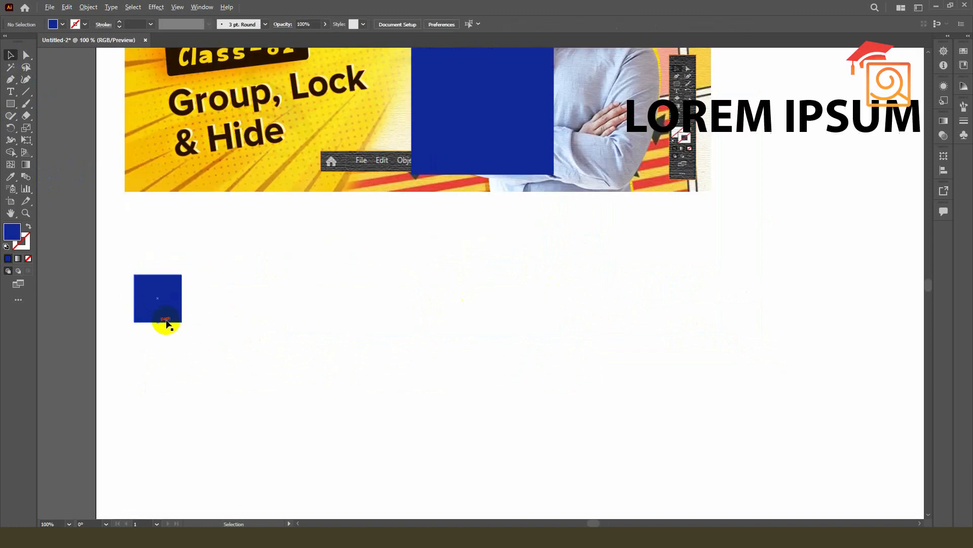
drag(173, 315, 193, 295)
key(ctrl+z)
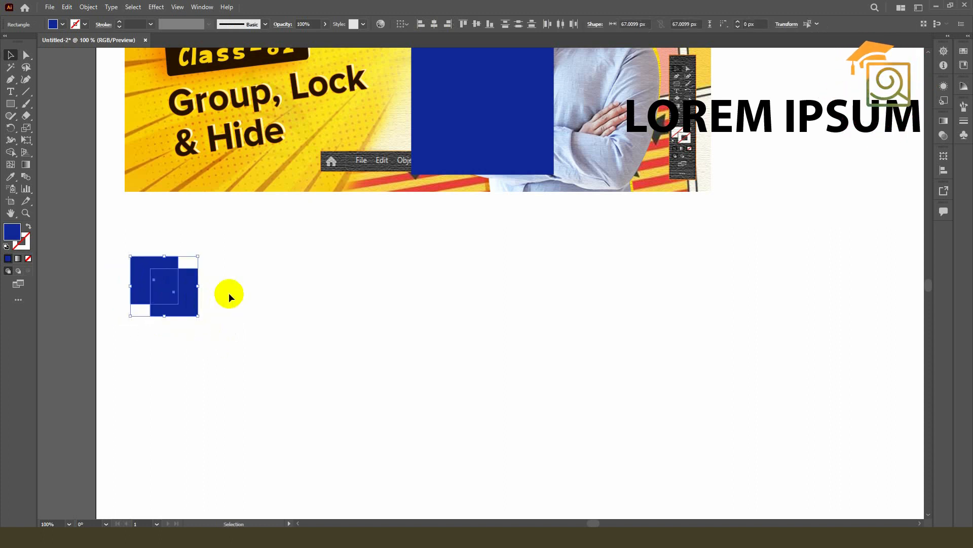
click(229, 294)
Fill the lower square with dark navy 071549 and place it behind the other square
click(186, 297)
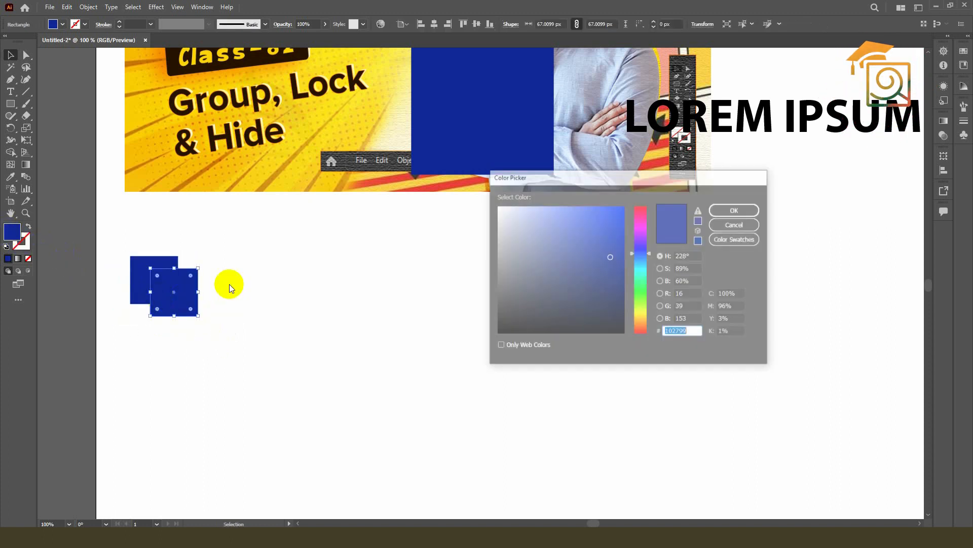
click(612, 296)
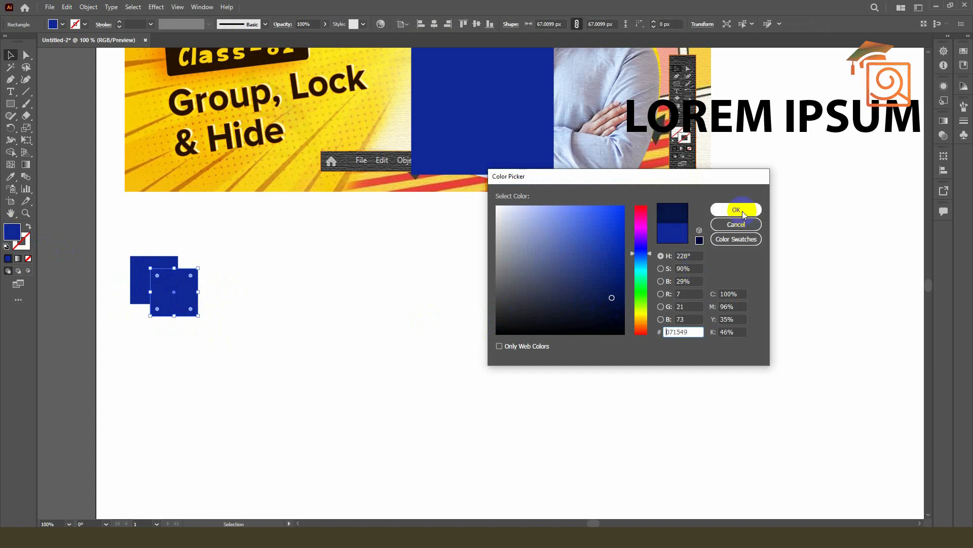
click(745, 212)
click(294, 344)
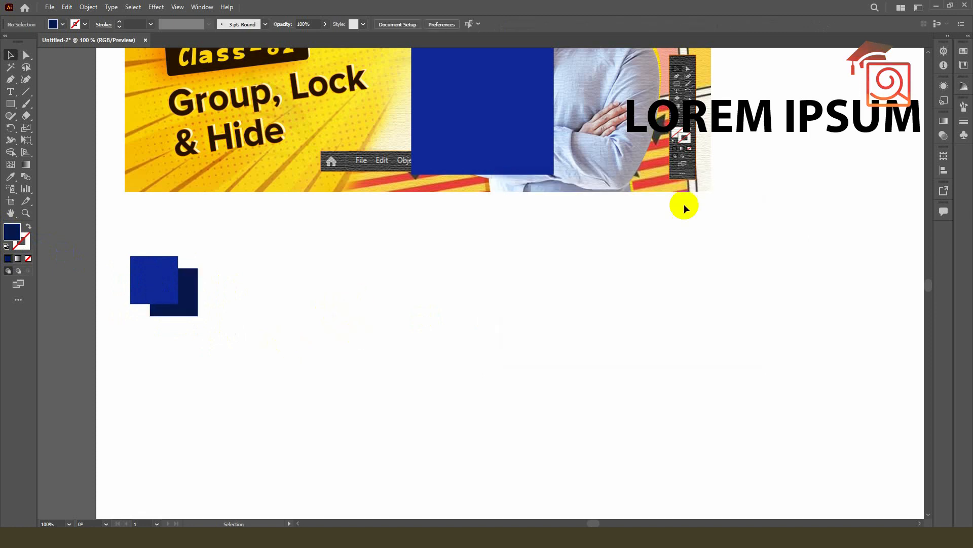
Add a bold LOREM IPSUM placeholder text just right of the squares and enlarge it to about 44 pt
click(10, 92)
click(236, 299)
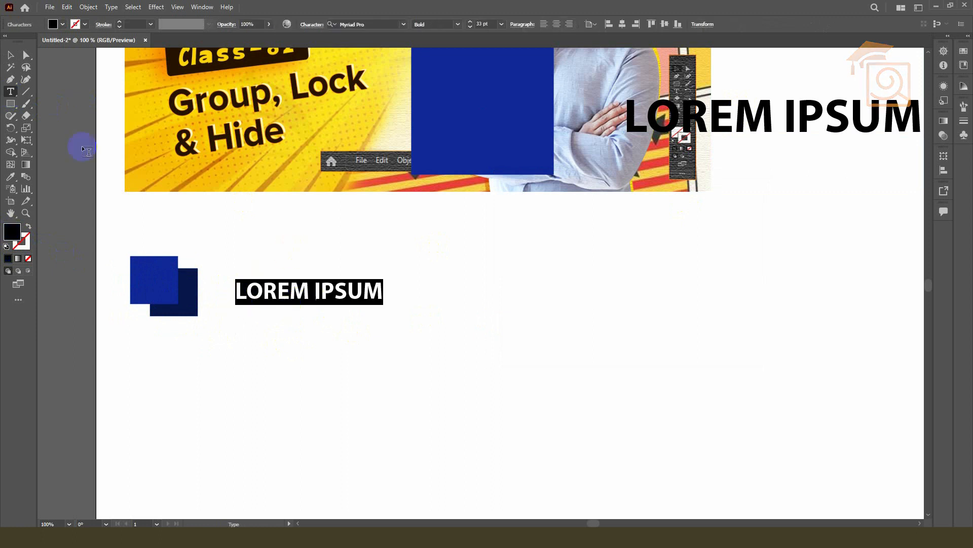
click(11, 55)
drag(294, 296, 275, 295)
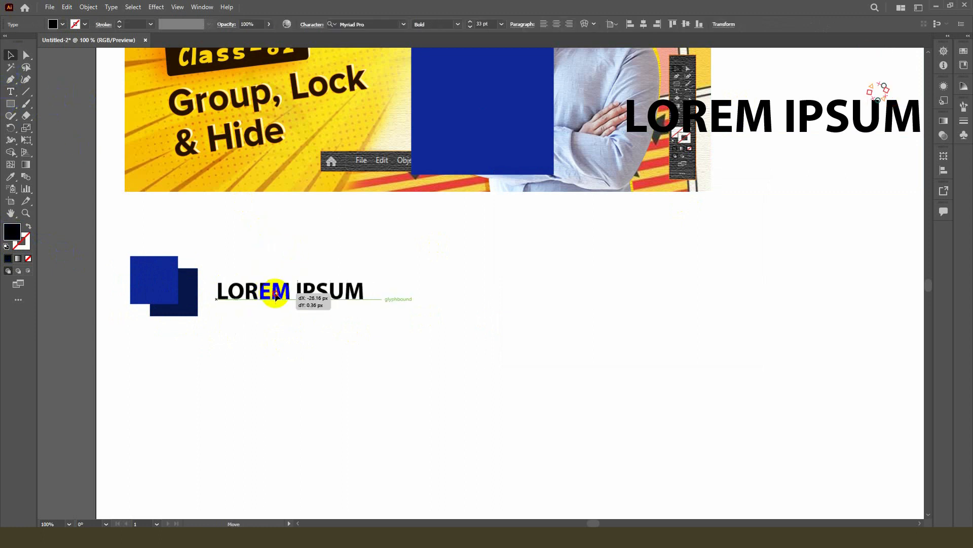
drag(365, 306, 386, 315)
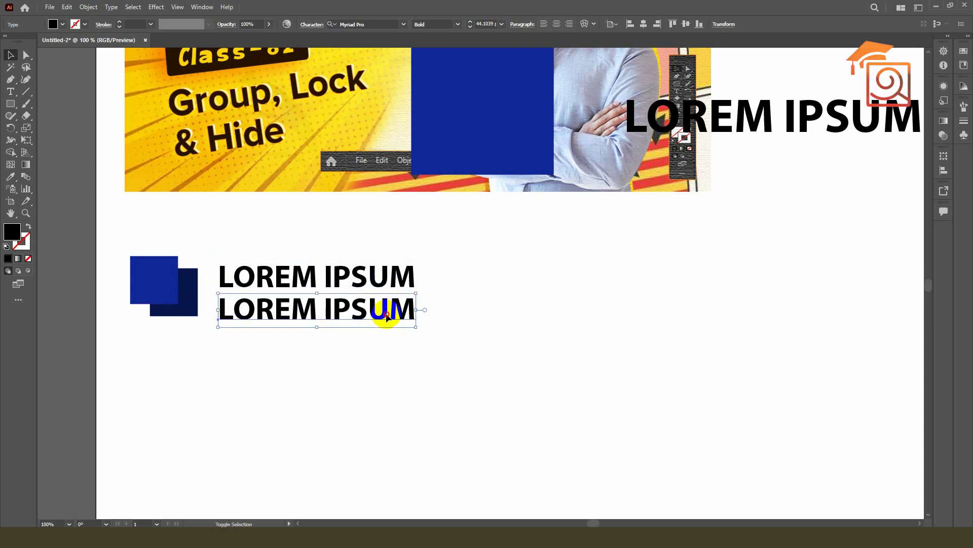
Duplicate the new LOREM IPSUM line directly below itself and change the copy's wording to BULLET POINT
triple_click(386, 315)
text(B)
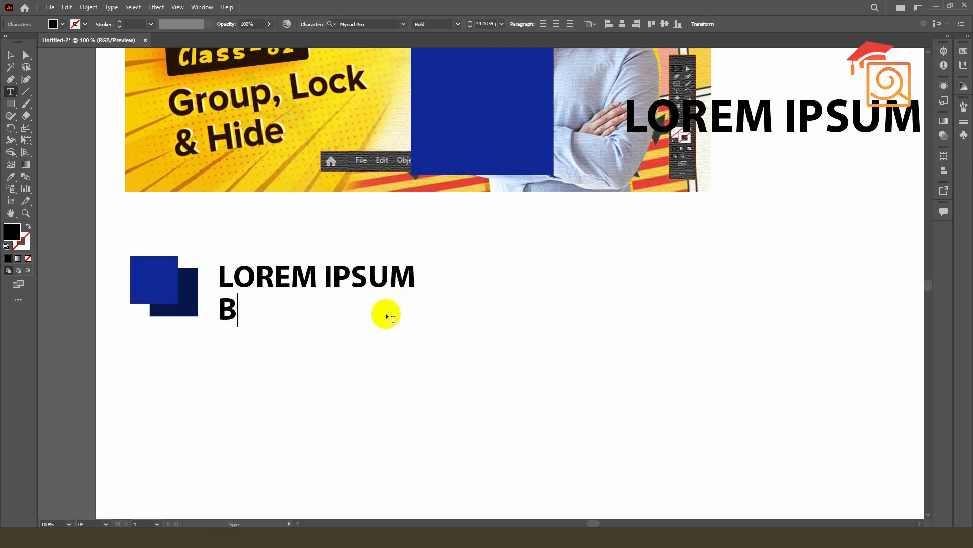
text(ULLET POINT)
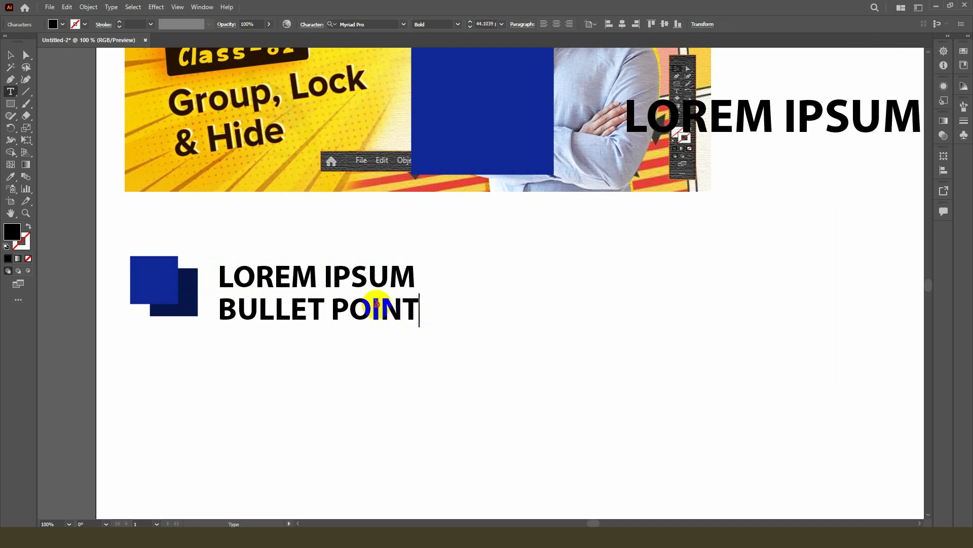
Reduce the BULLET POINT line's font size to 28 pt
triple_click(376, 303)
click(471, 27)
click(470, 27)
click(471, 27)
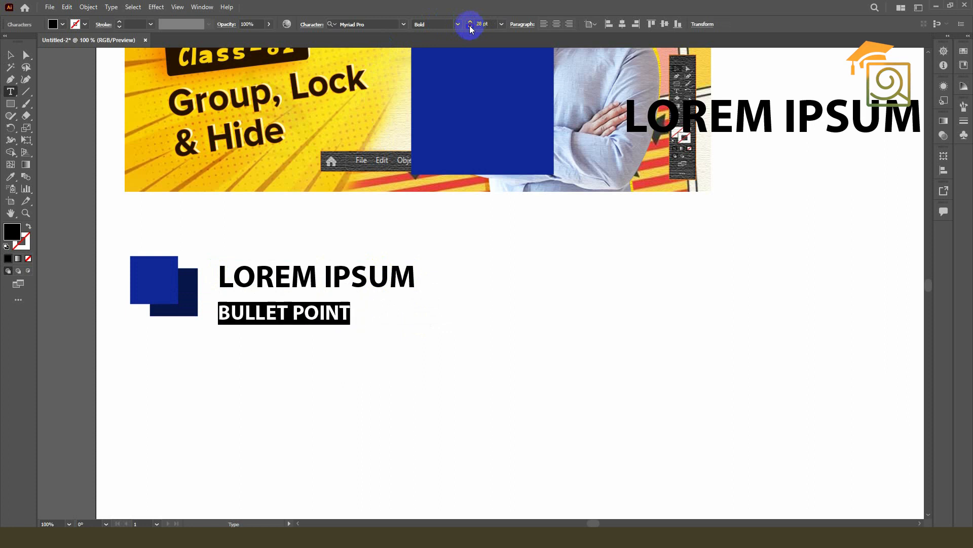
Turn off All Caps for the bullet point line and set its font style to Regular
click(309, 28)
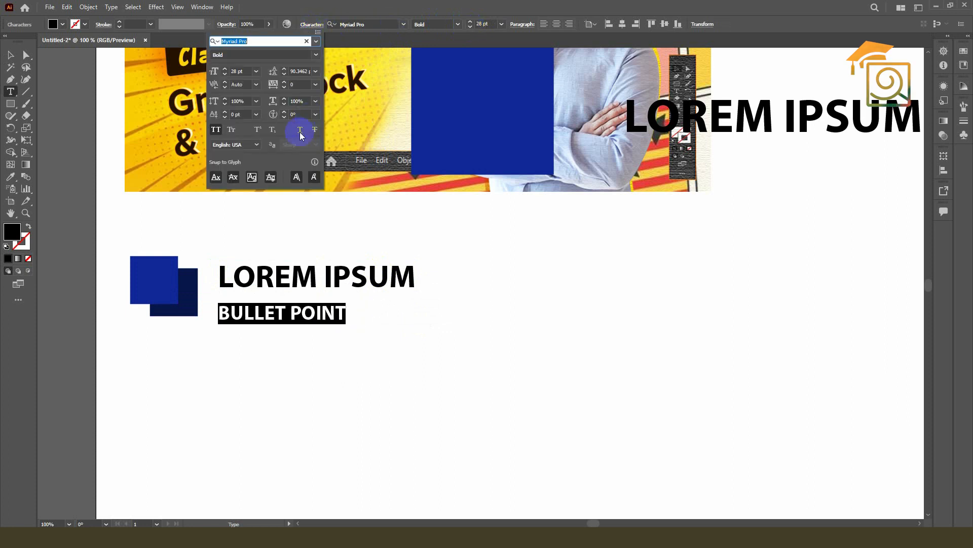
click(216, 132)
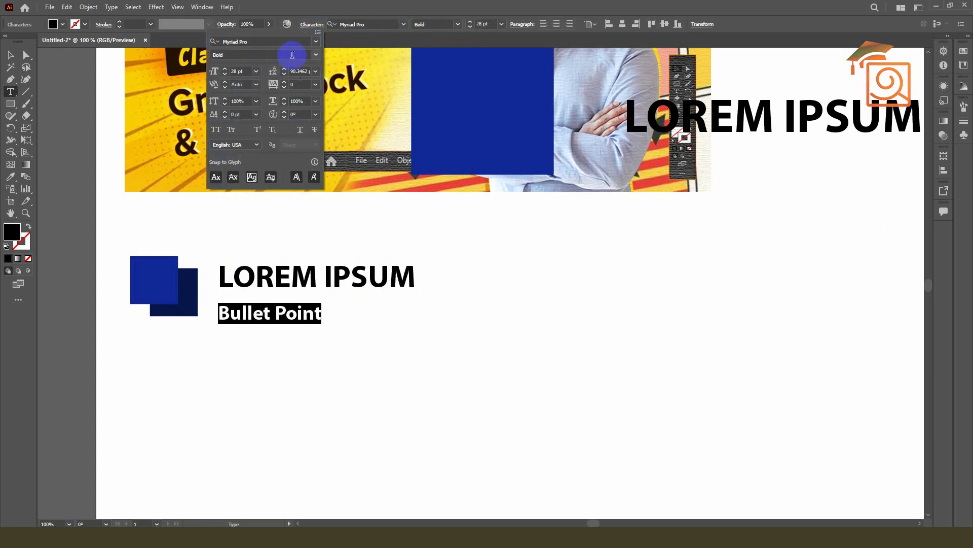
click(316, 54)
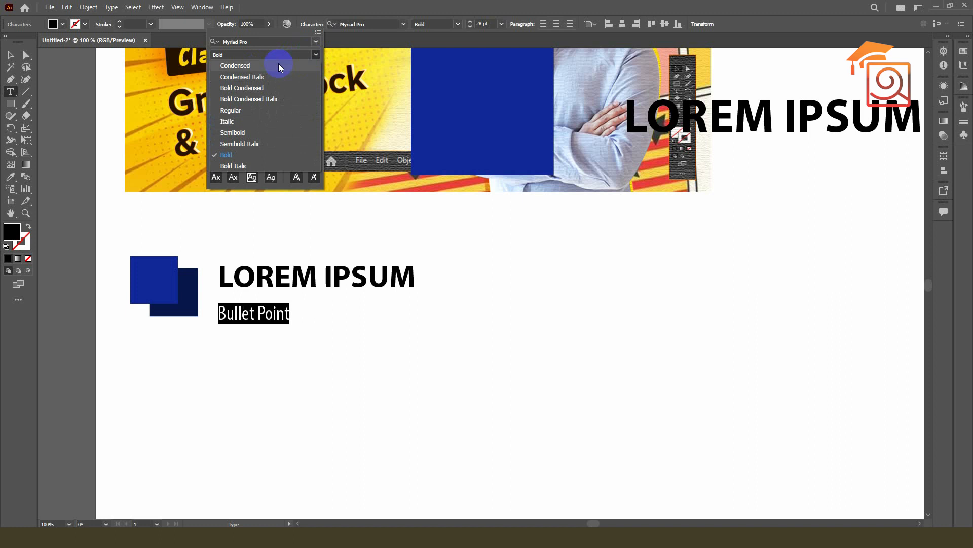
click(232, 112)
Move the Bullet Point line straight up closer to the heading and widen its letter spacing to nearly the heading's width
click(12, 55)
drag(280, 313, 278, 305)
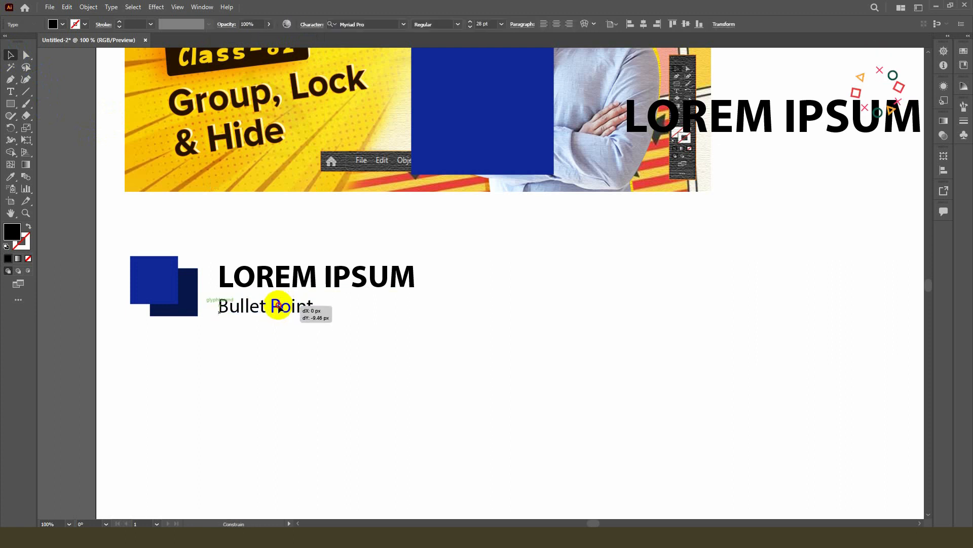
key(alt+Right)
key(alt+Right)
key(alt+Right)
key(alt+Right)
key(alt+Right)
key(alt+Right)
key(alt+Right)
key(alt+Right)
key(alt+Right)
key(alt+Right)
key(alt+Right)
key(alt+Right)
key(alt+Right)
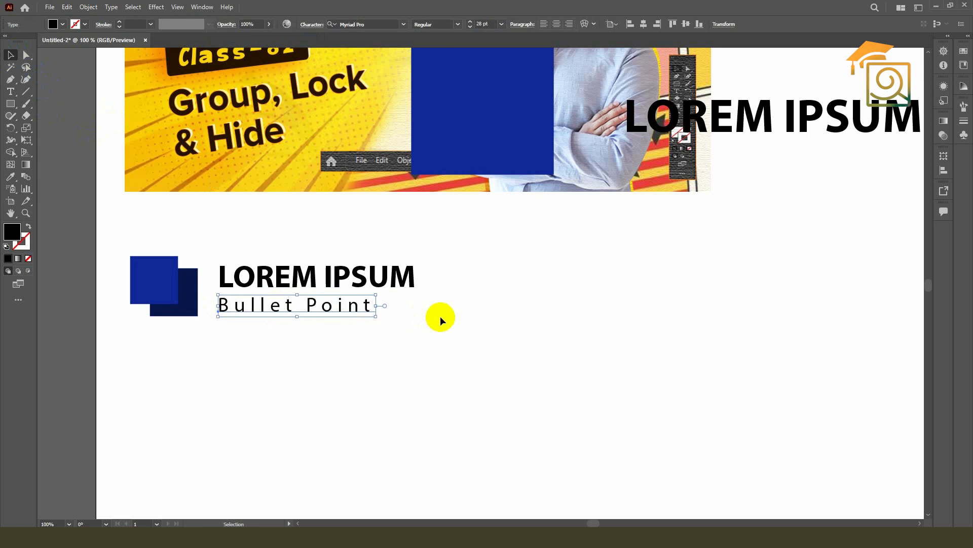
click(440, 315)
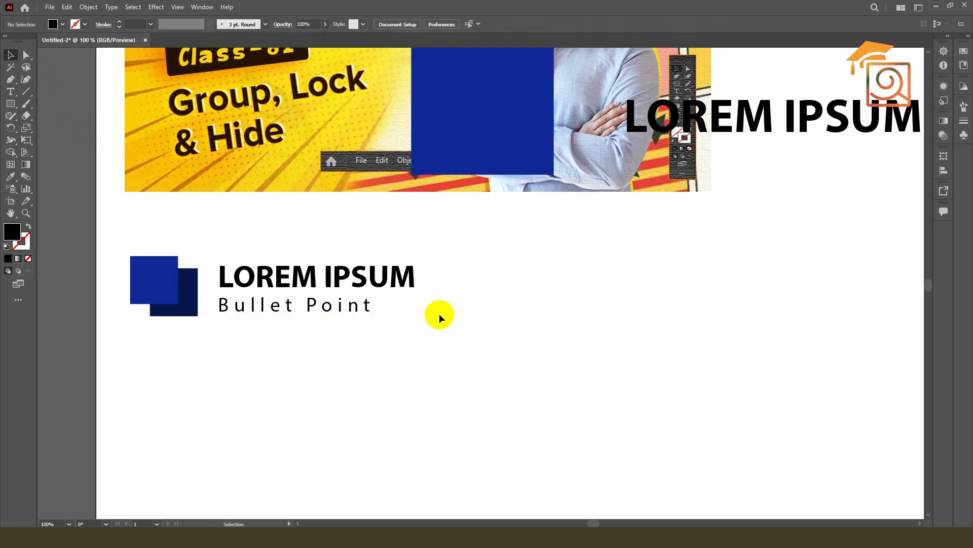
Draw a horizontal line about 215 px long beneath the Bullet Point text with a 2 pt stroke in the dark square's navy colour
click(24, 92)
drag(197, 315, 456, 315)
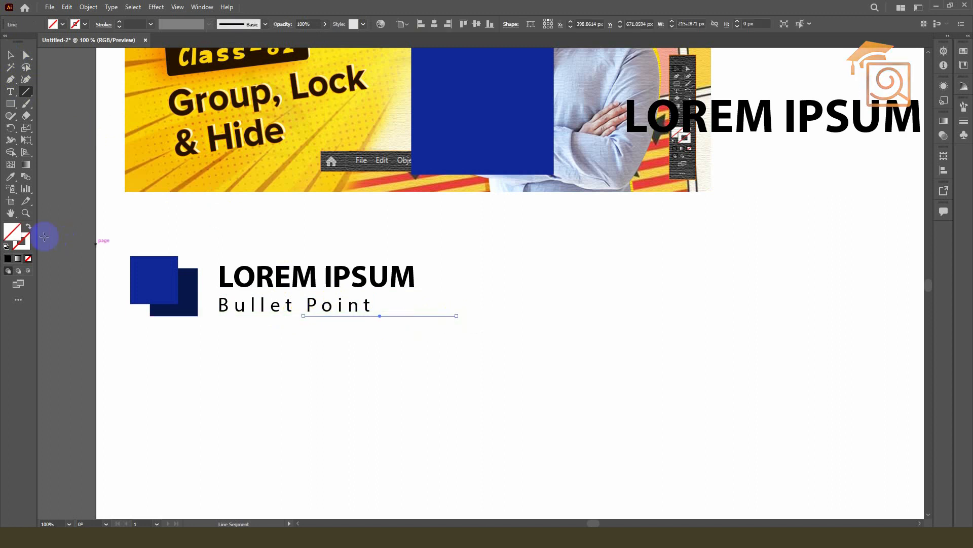
click(28, 247)
click(10, 178)
click(190, 304)
key(v)
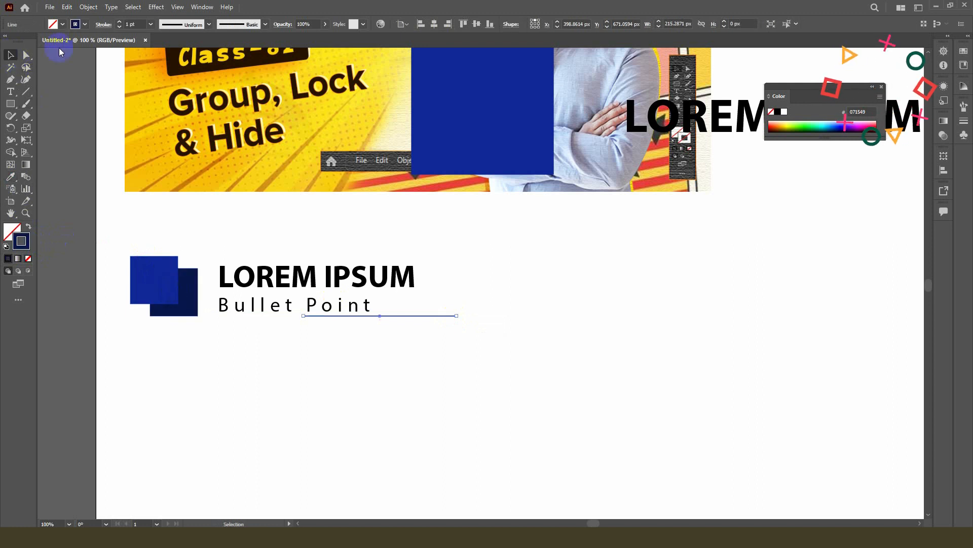
click(492, 340)
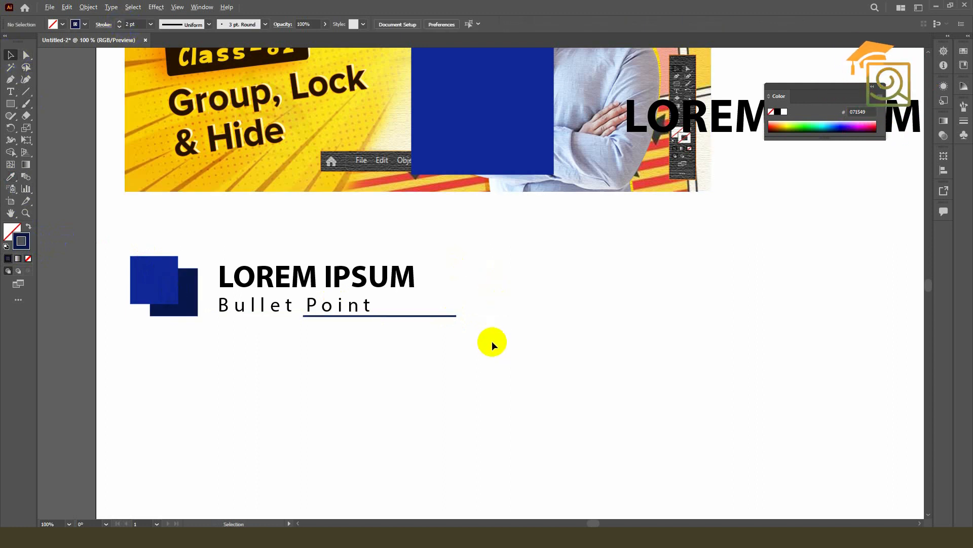
scroll(492, 341, down, 3)
scroll(455, 355, up, 2)
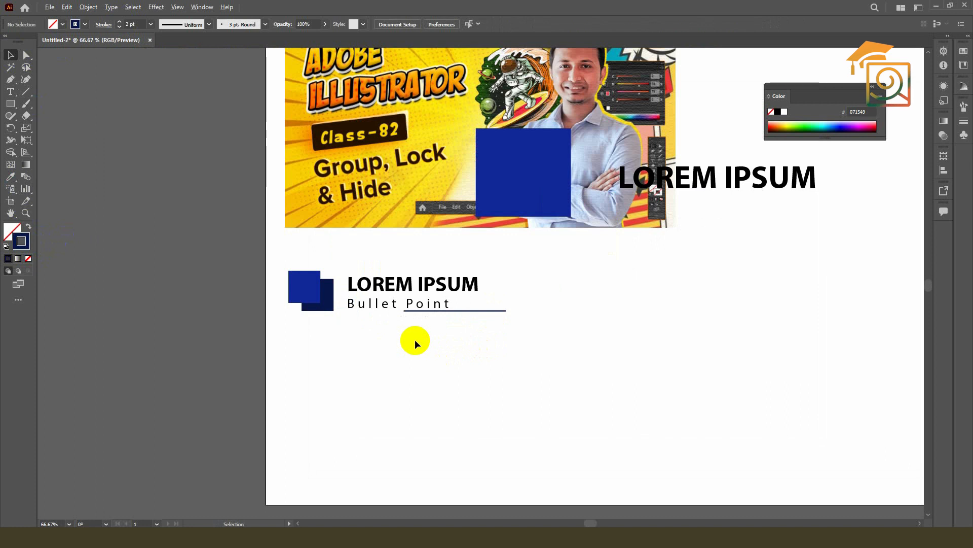
Nudge the Bullet Point text slightly upward so it sits closer to the small logo's heading
scroll(415, 339, up, 1)
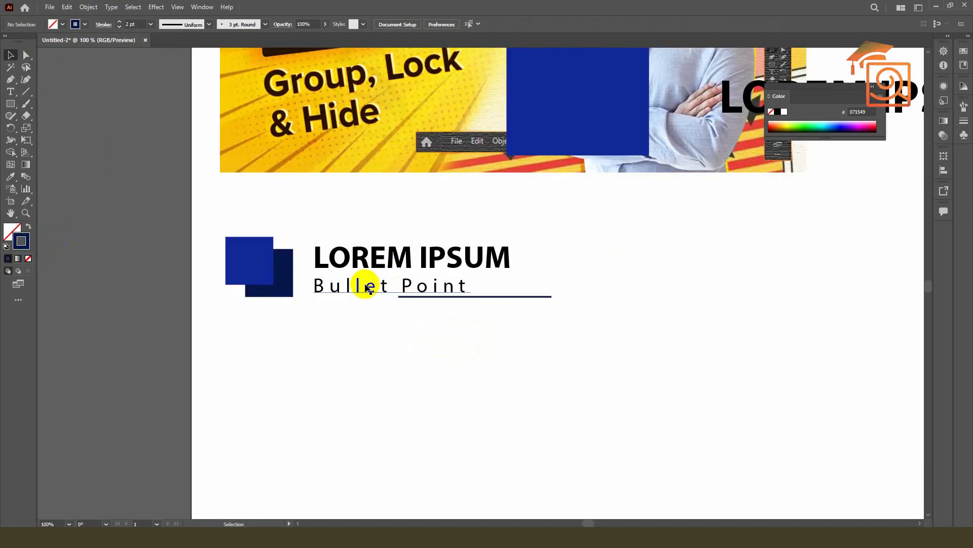
click(364, 285)
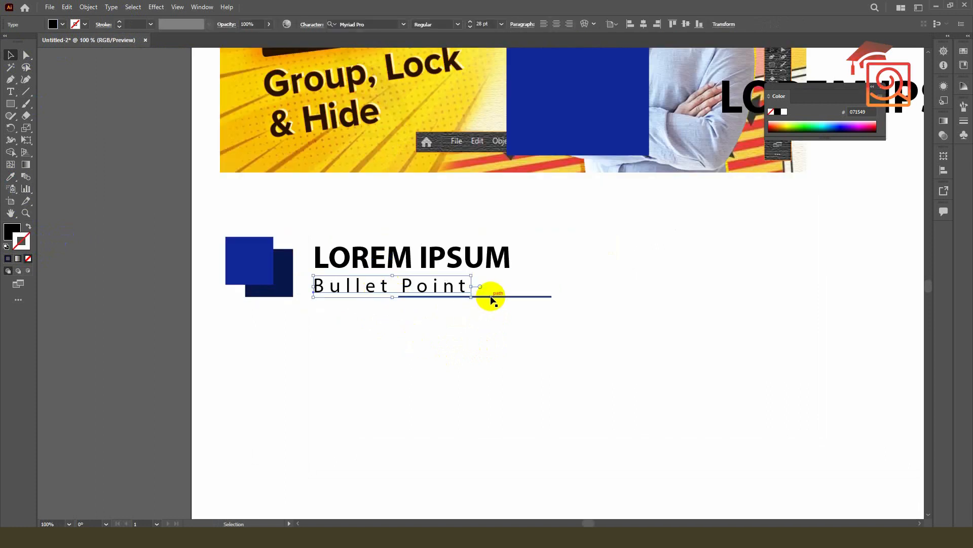
click(490, 296)
click(433, 318)
drag(390, 288, 388, 284)
click(399, 330)
key(ctrl+minus)
key(ctrl+minus)
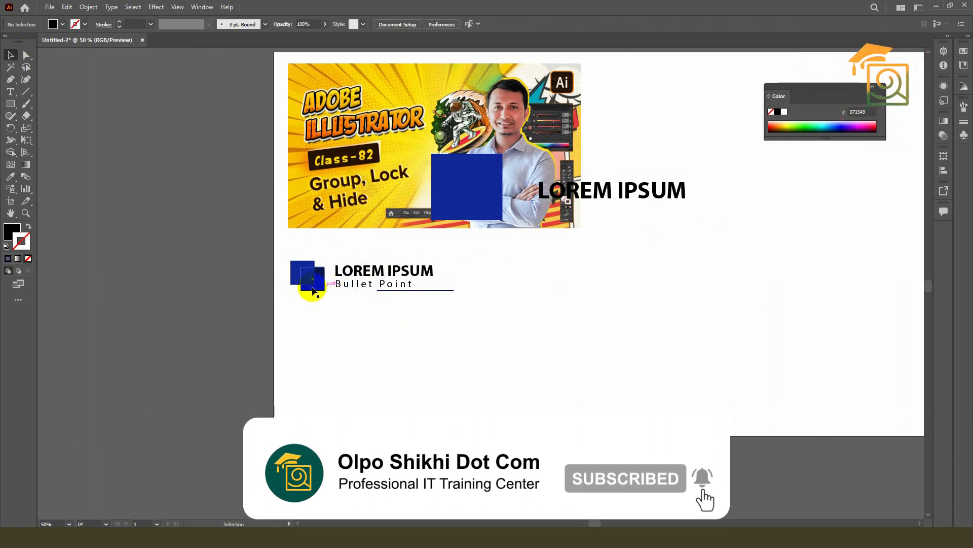
Duplicate the small logo's two squares, heading, Bullet Point text and line one by one directly below the original
drag(297, 277, 295, 324)
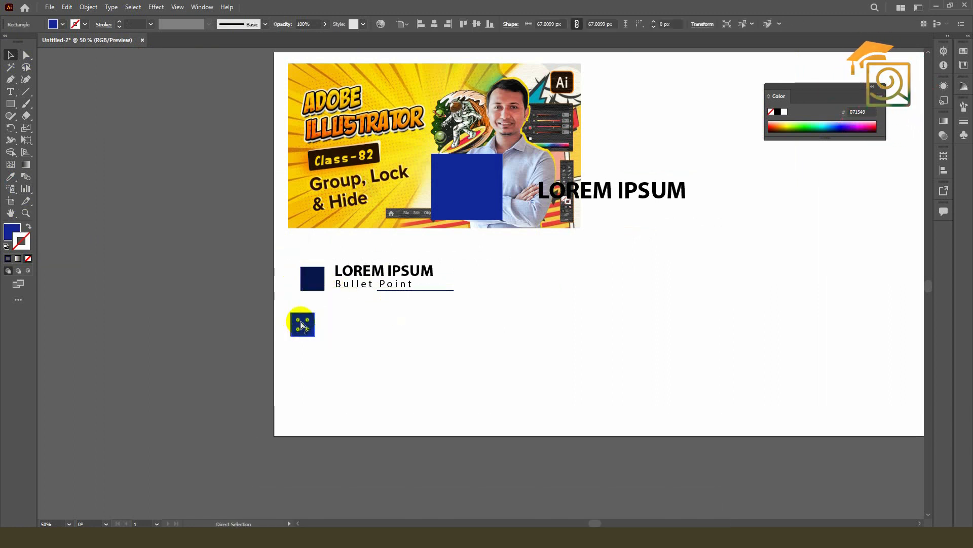
key(ctrl+z)
drag(302, 280, 305, 334)
drag(322, 287, 323, 347)
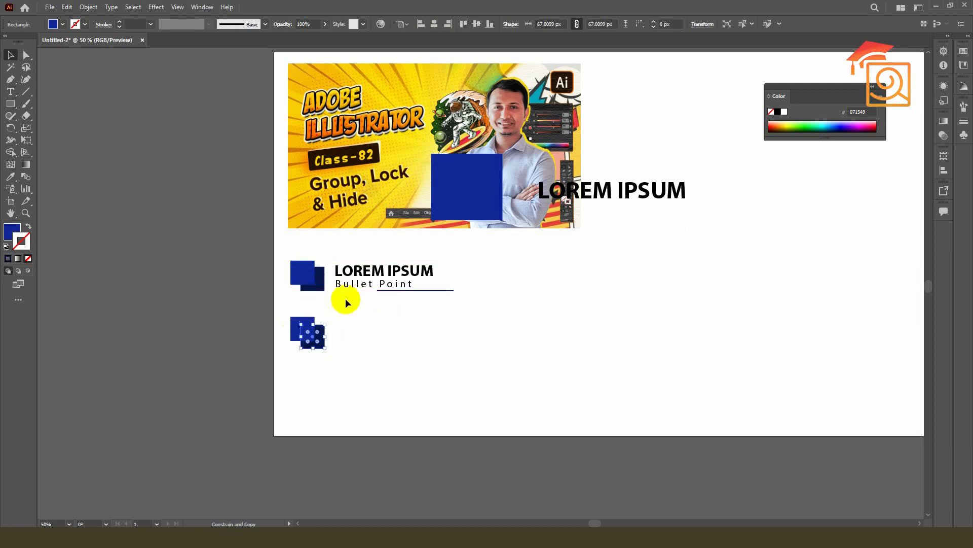
drag(354, 285, 362, 337)
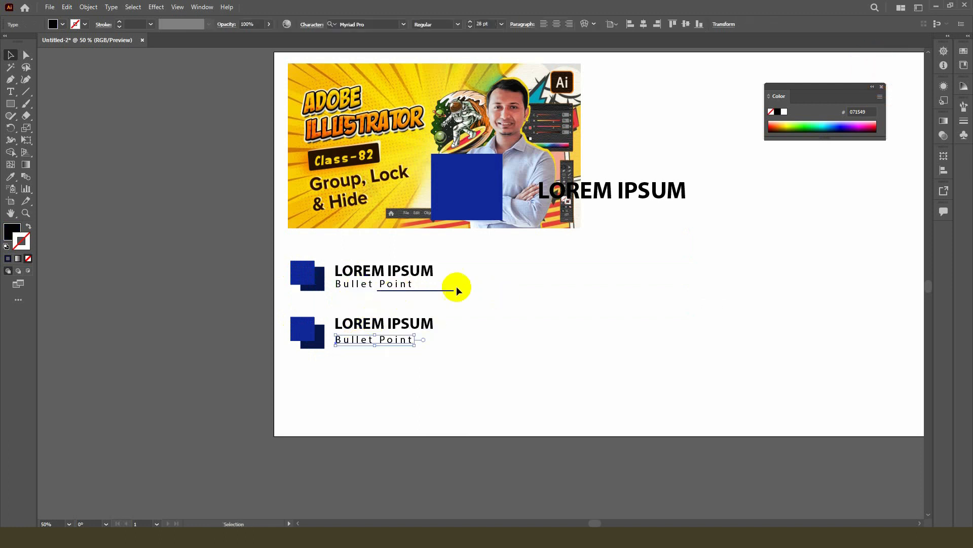
drag(436, 293, 433, 348)
click(497, 332)
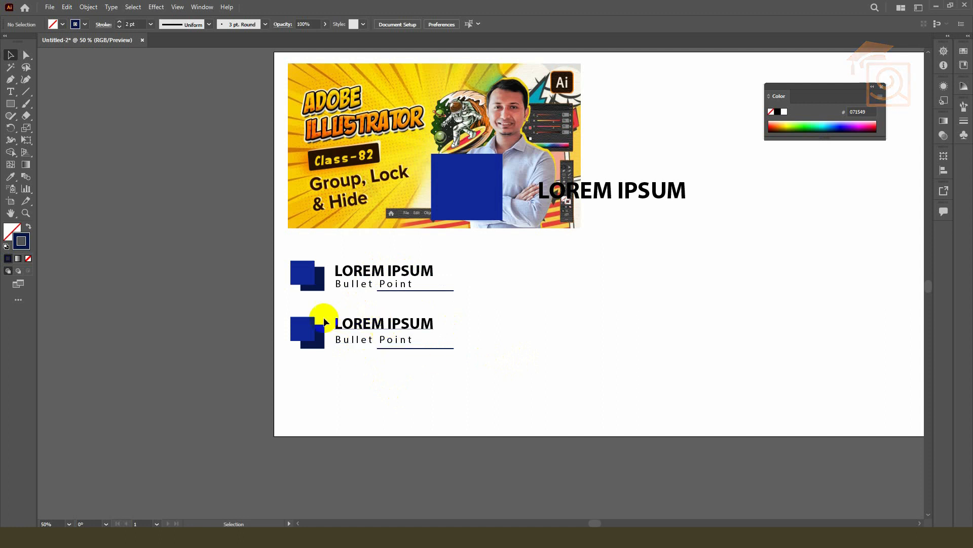
Try moving the lower logo's heading and Bullet Point text as separate objects, and undo both moves
mouse_move(348, 321)
mouse_down()
mouse_move(350, 305)
mouse_move(359, 336)
mouse_move(358, 323)
mouse_up()
key(ctrl+z)
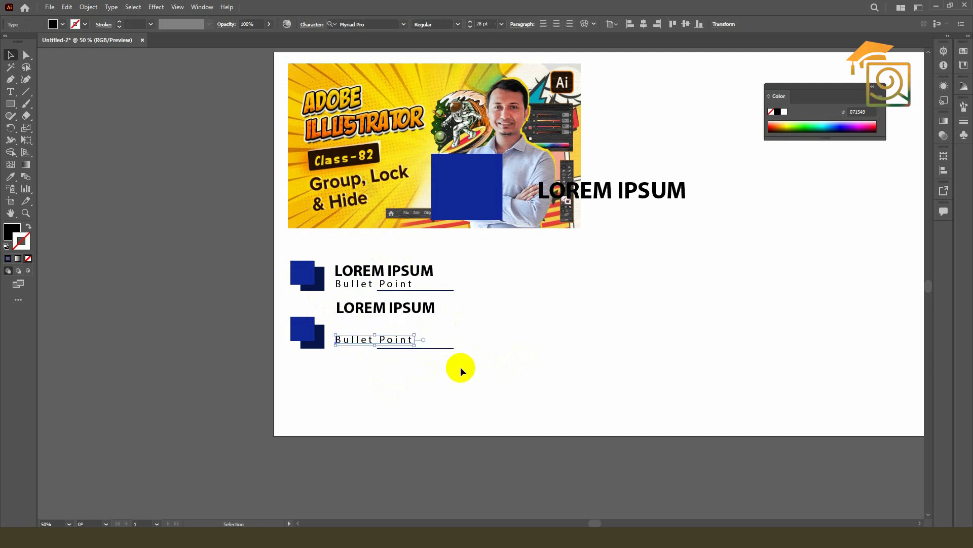
key(ctrl+z)
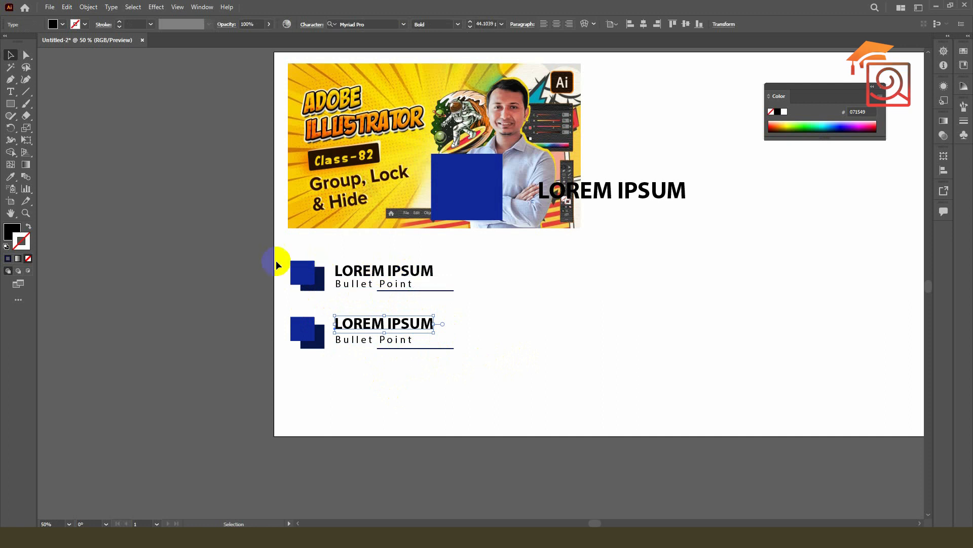
Area-select all parts of the lower logo and of the upper logo in turn, and clear the selection
drag(461, 358, 300, 309)
click(443, 300)
drag(420, 301, 299, 257)
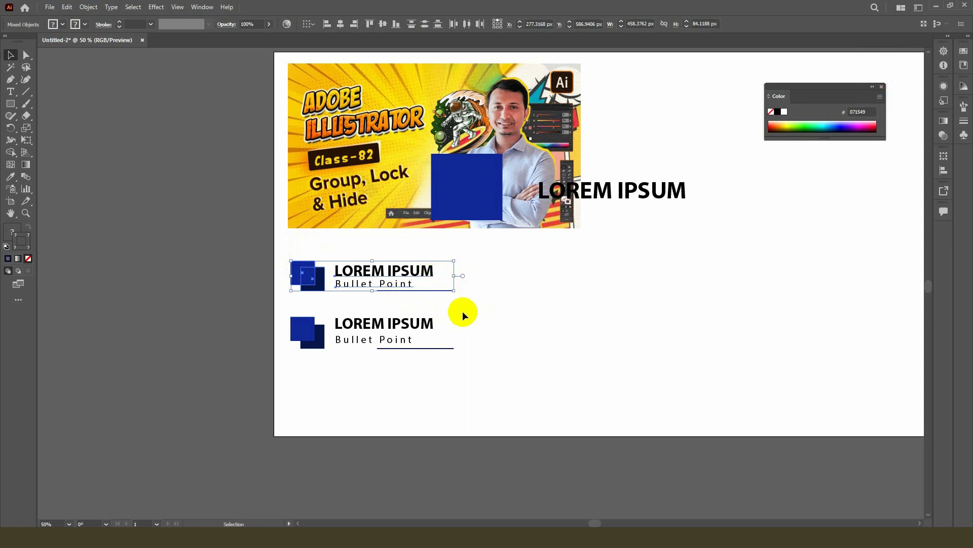
drag(385, 266, 385, 266)
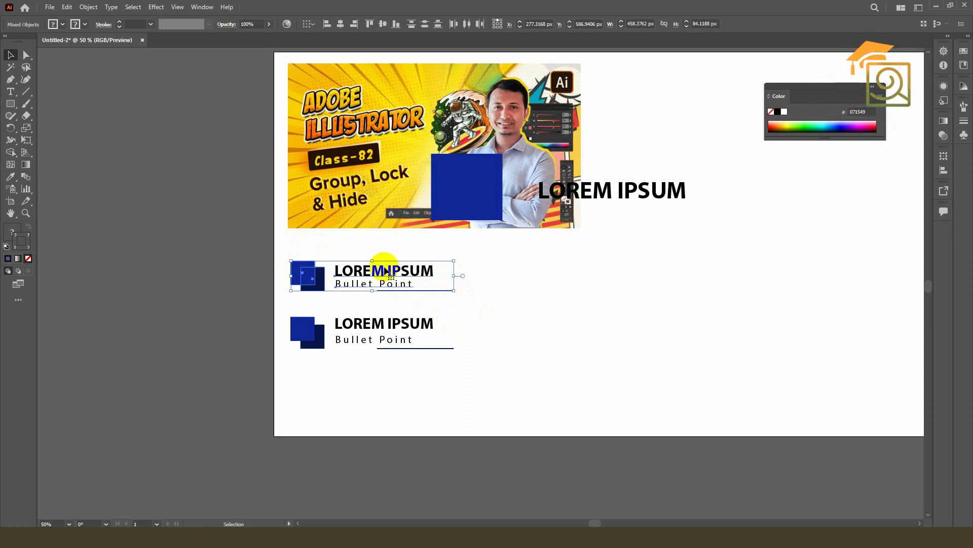
click(374, 299)
Select the upper logo's heading, Bullet Point text, line and both squares individually and group them
scroll(363, 276, up, 2)
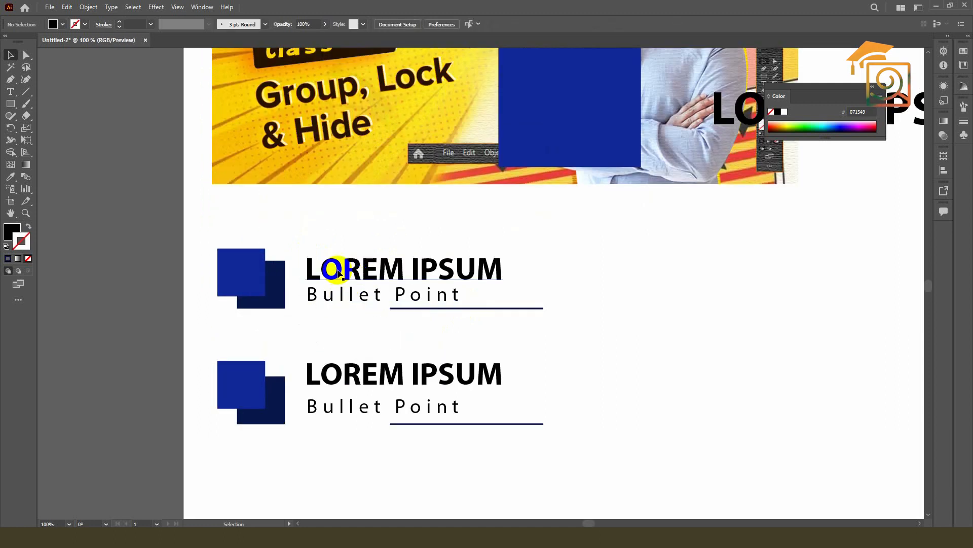
click(359, 276)
shift+click(361, 299)
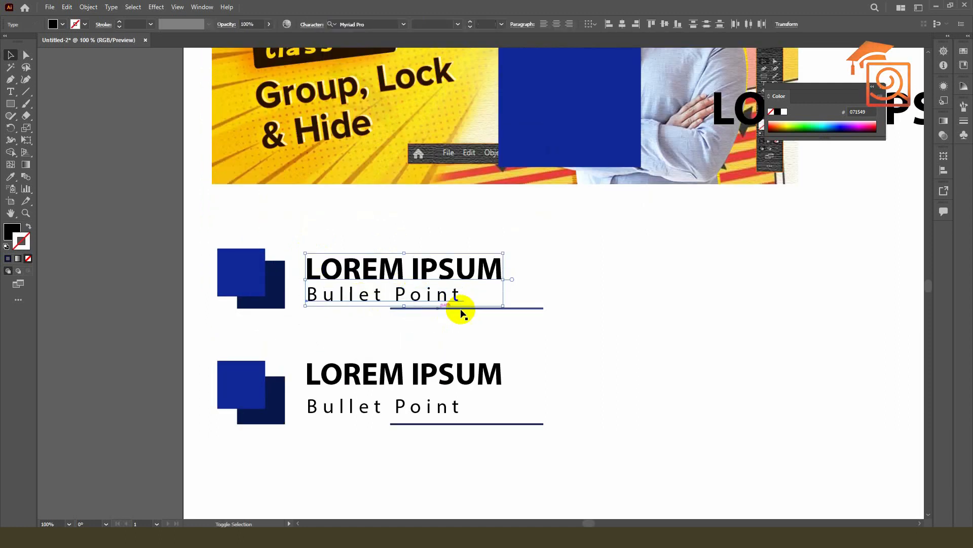
shift+click(460, 308)
shift+click(283, 282)
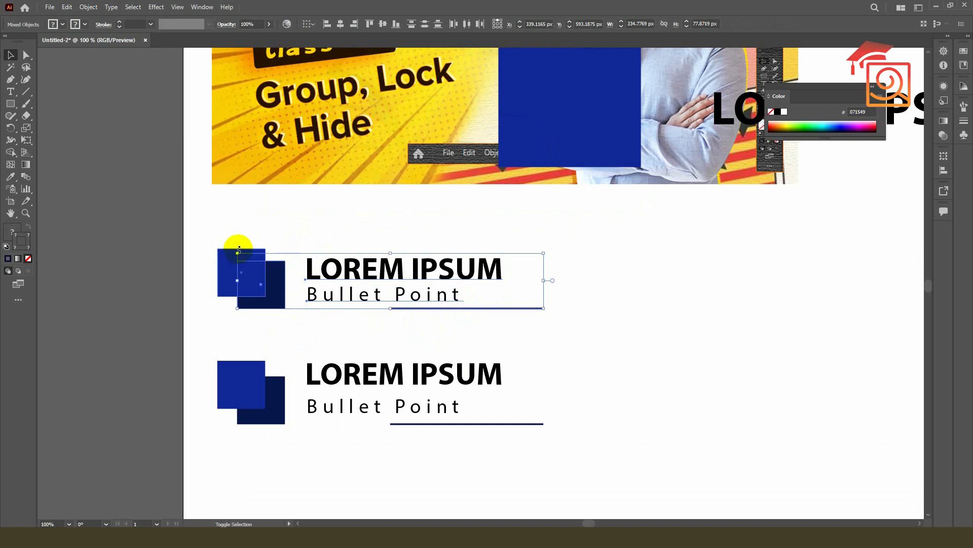
shift+click(238, 249)
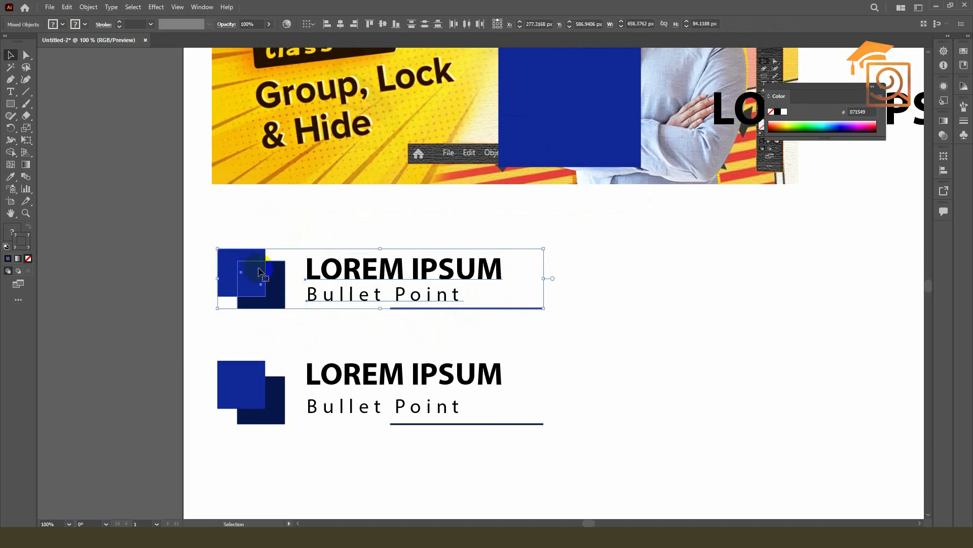
key(a)
key(ctrl+g)
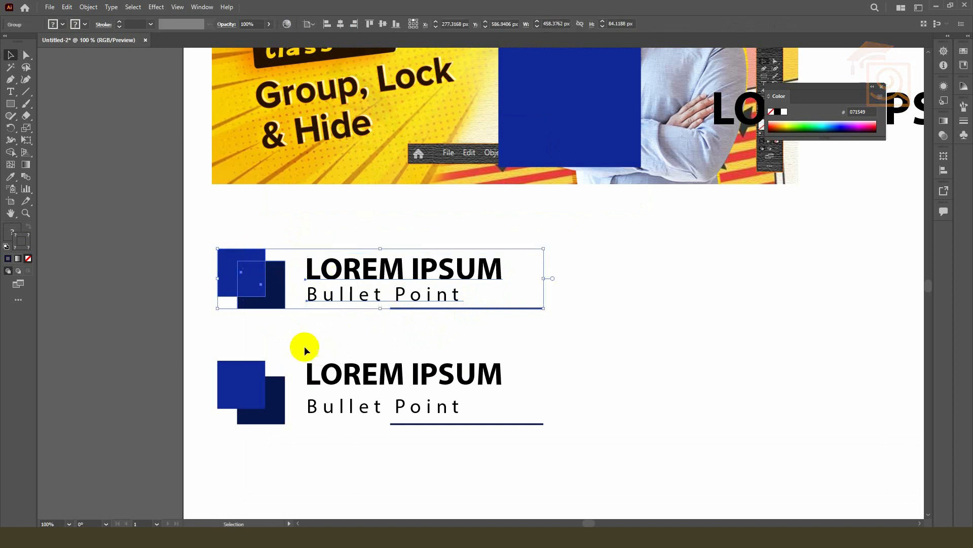
click(290, 336)
Move the grouped upper logo to the right as one unit, and undo the move
scroll(278, 324, down, 2)
drag(297, 299, 472, 299)
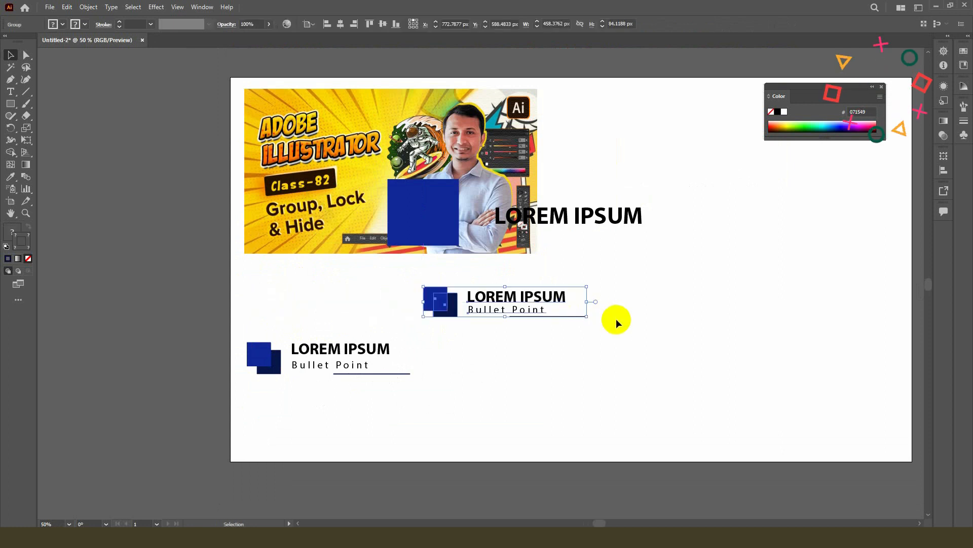
key(ctrl+z)
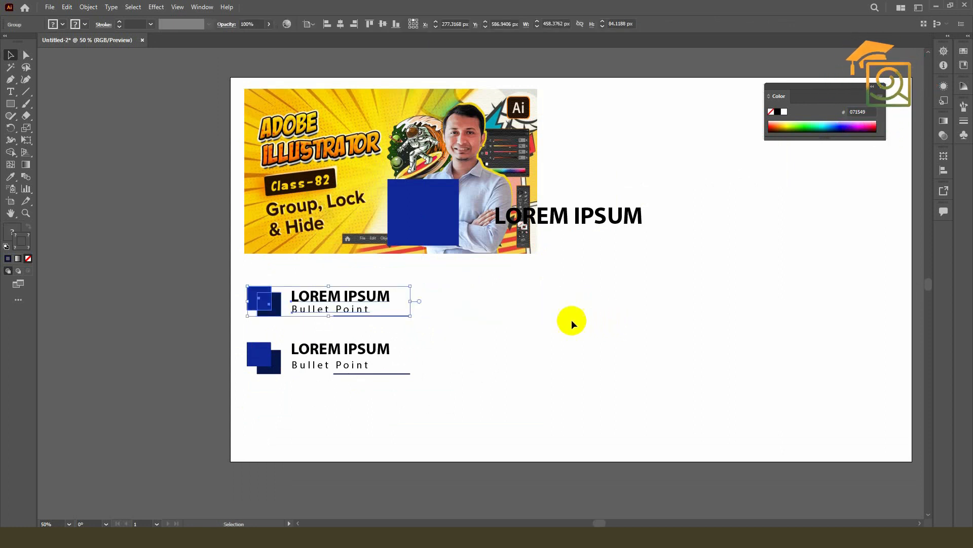
Look up the Ungroup command and its shortcut for the grouped upper logo without applying it
right_click(363, 298)
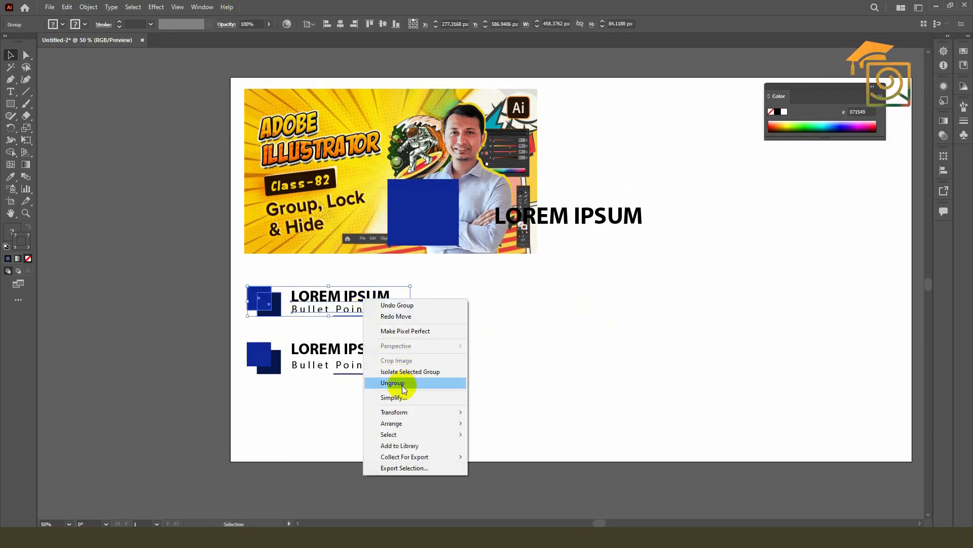
click(69, 10)
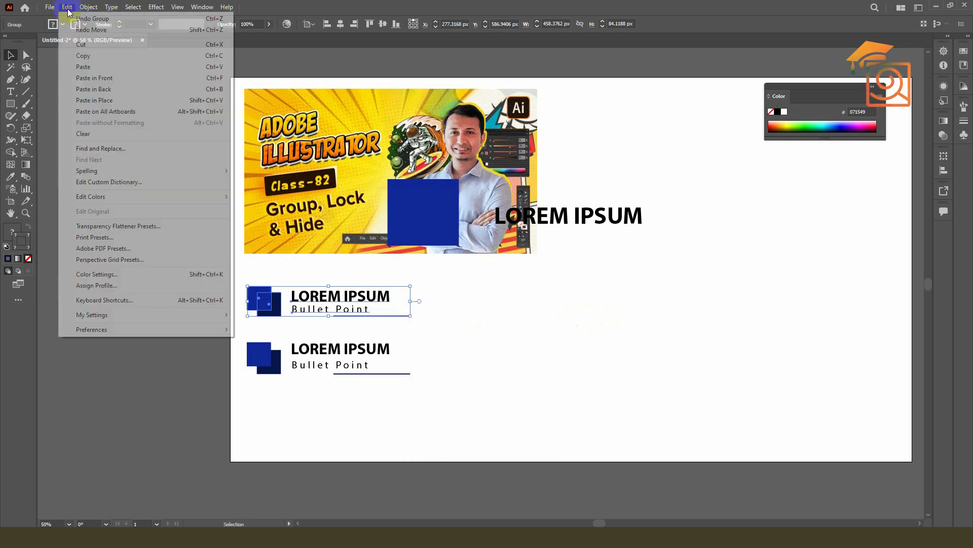
click(89, 7)
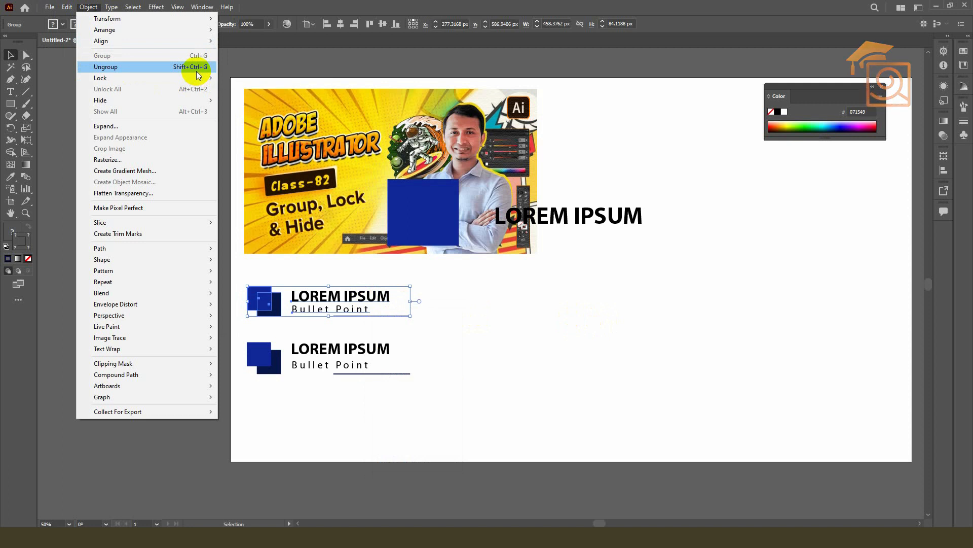
click(430, 343)
Isolate the upper logo's group, select its heading and Bullet Point text individually, and exit isolation mode
click(350, 298)
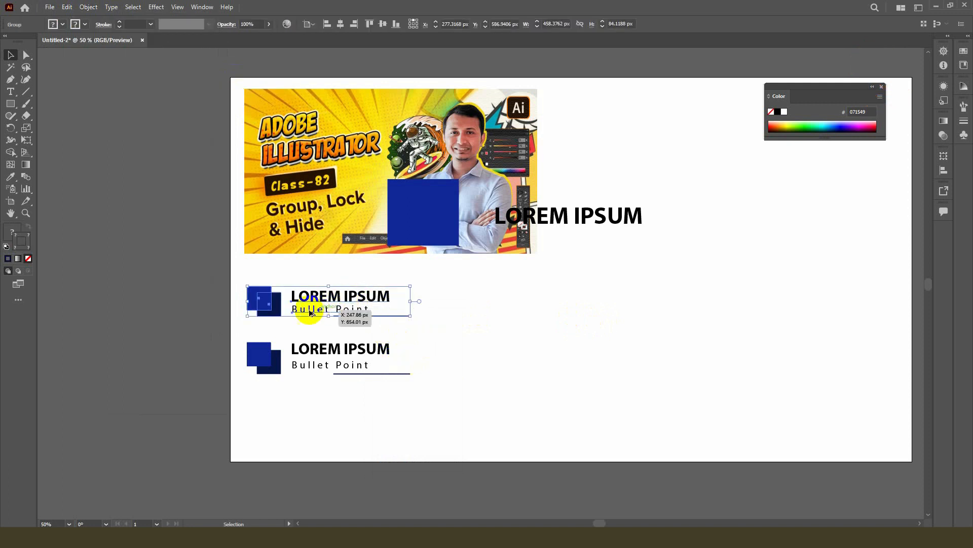
scroll(311, 312, up, 2)
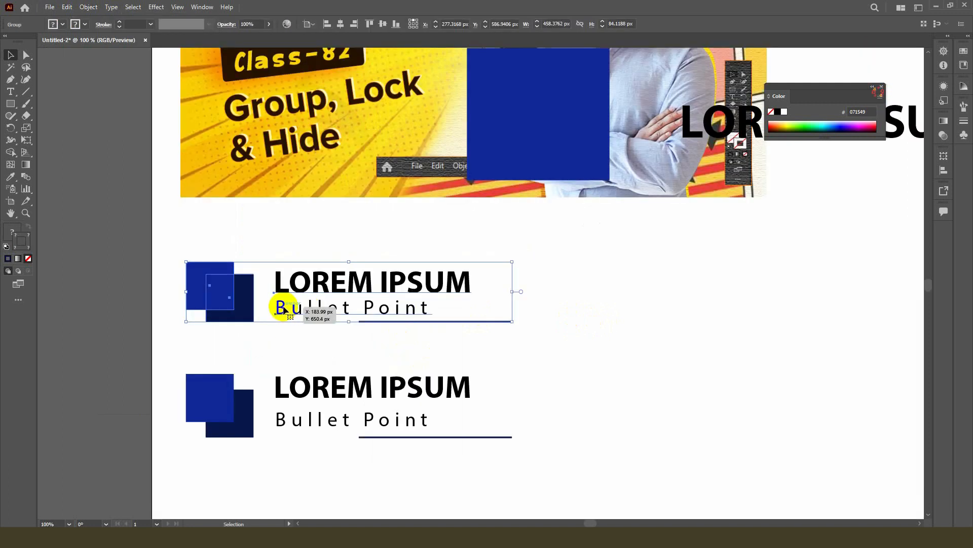
double_click(304, 290)
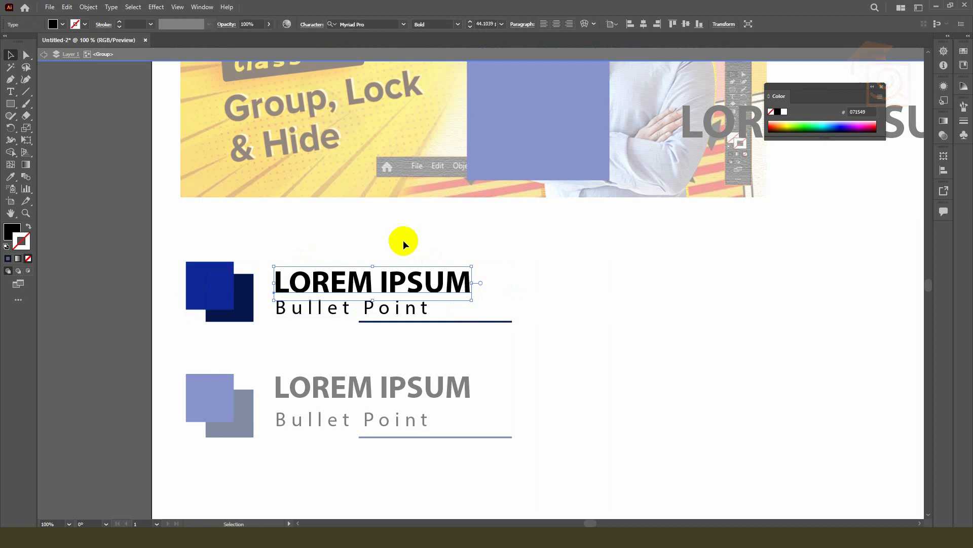
click(291, 305)
click(498, 325)
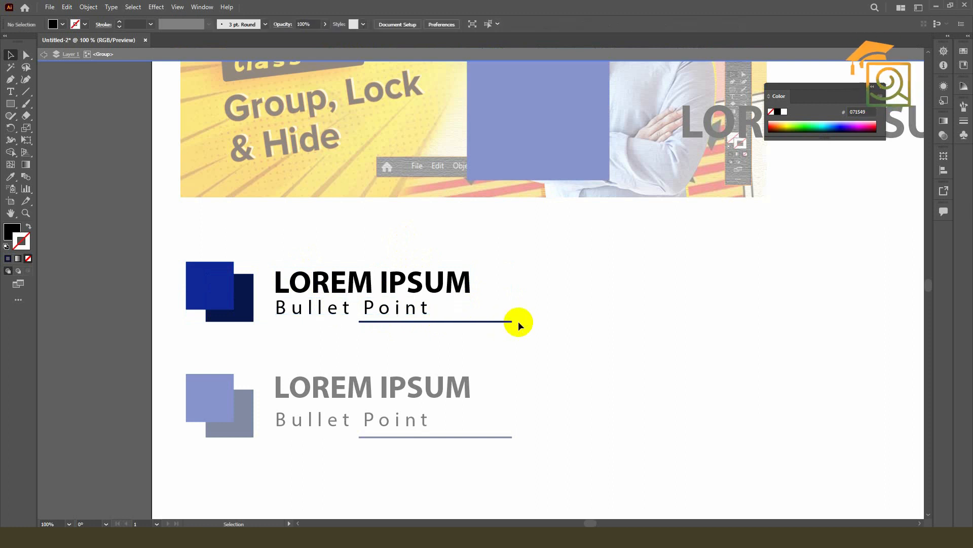
double_click(504, 258)
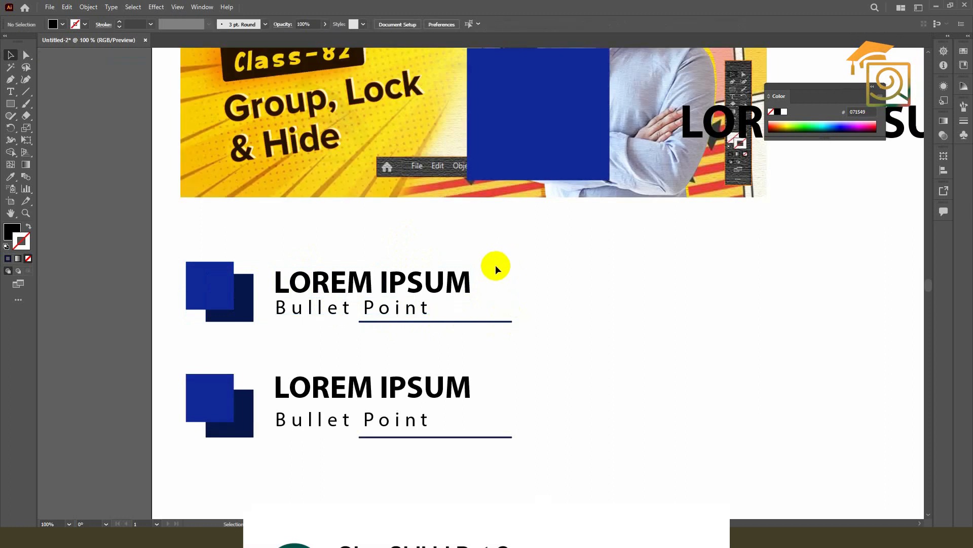
Ungroup the thumbnail image, blue rectangle and large LOREM IPSUM text in the upper part of the artboard
scroll(269, 314, down, 3)
scroll(269, 313, up, 1)
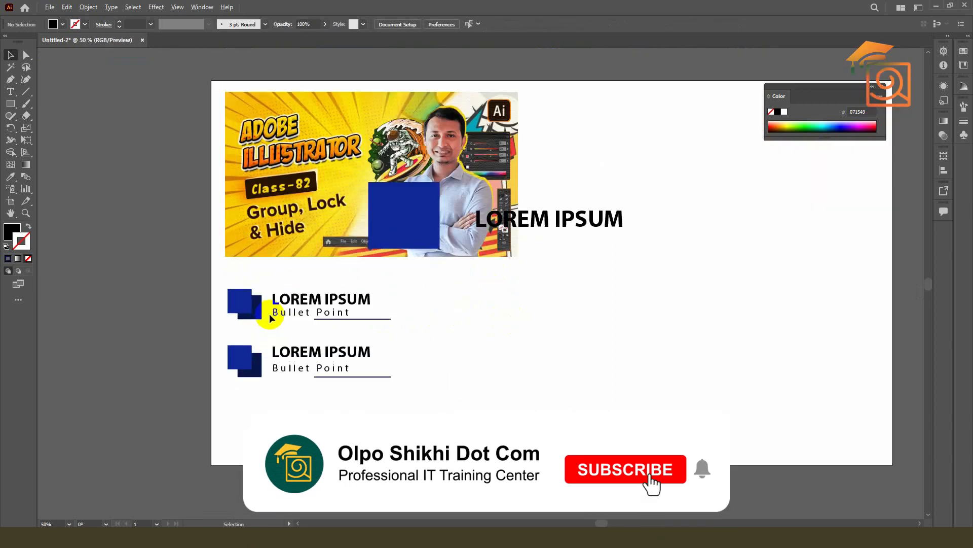
click(321, 302)
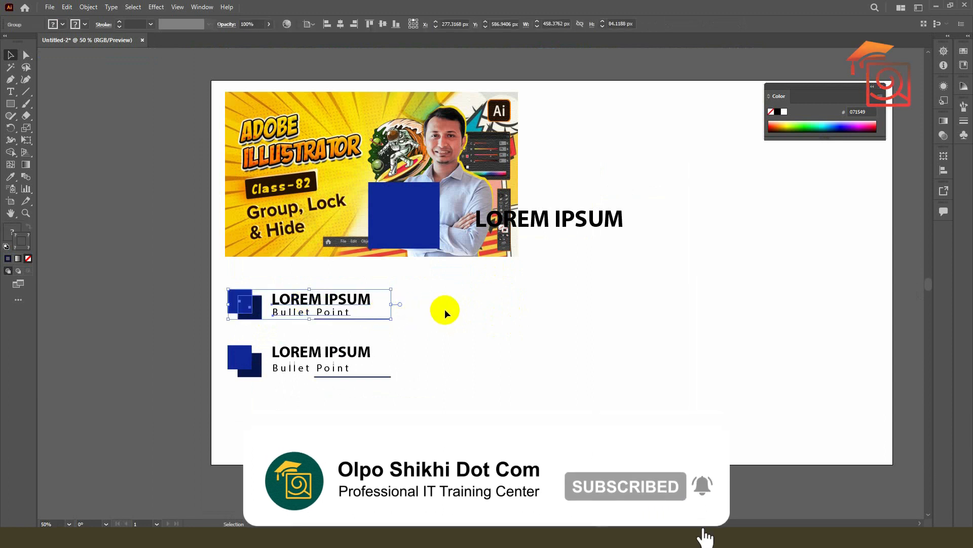
click(445, 311)
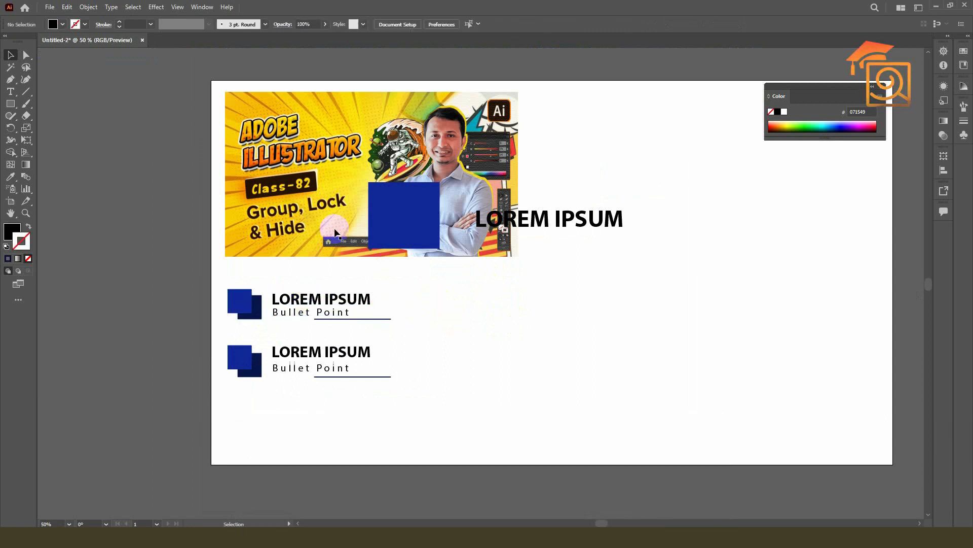
click(297, 240)
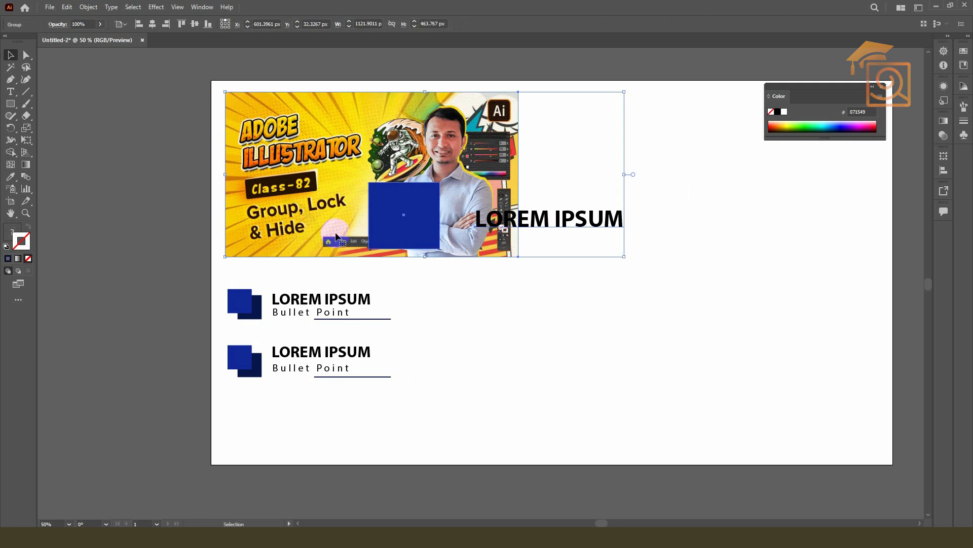
right_click(477, 245)
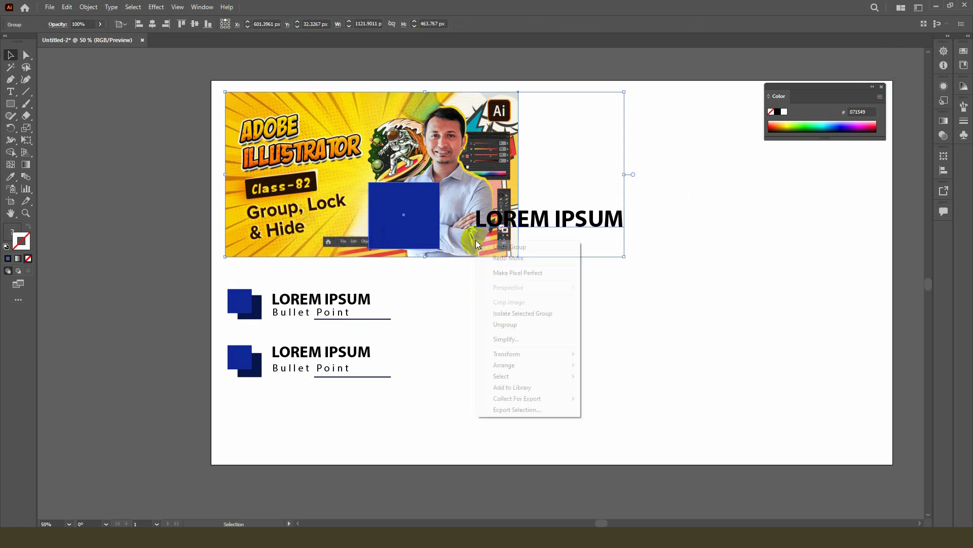
click(502, 324)
click(487, 330)
Move the image down behind the two logos, and place the blue rectangle and large LOREM IPSUM text side by side near the artboard's upper edge
click(317, 225)
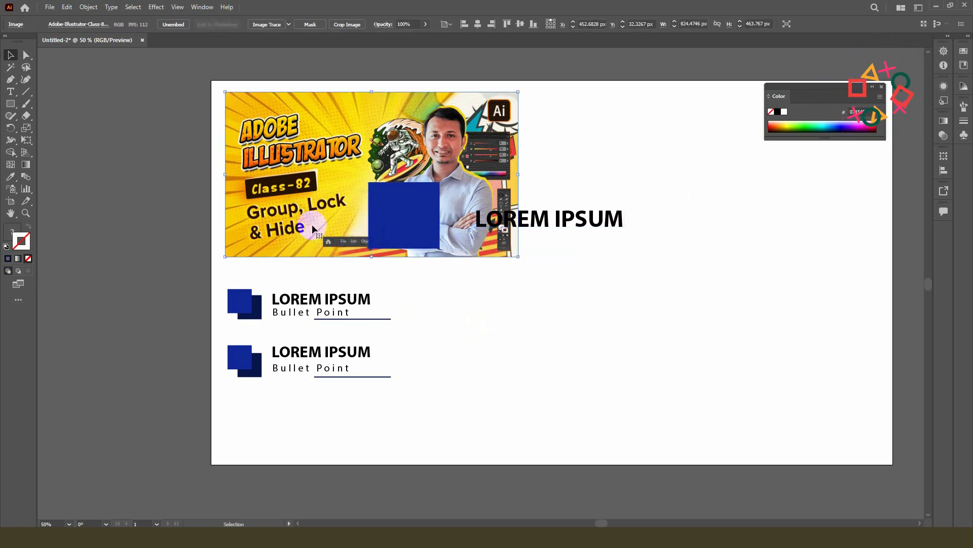
drag(306, 244, 291, 322)
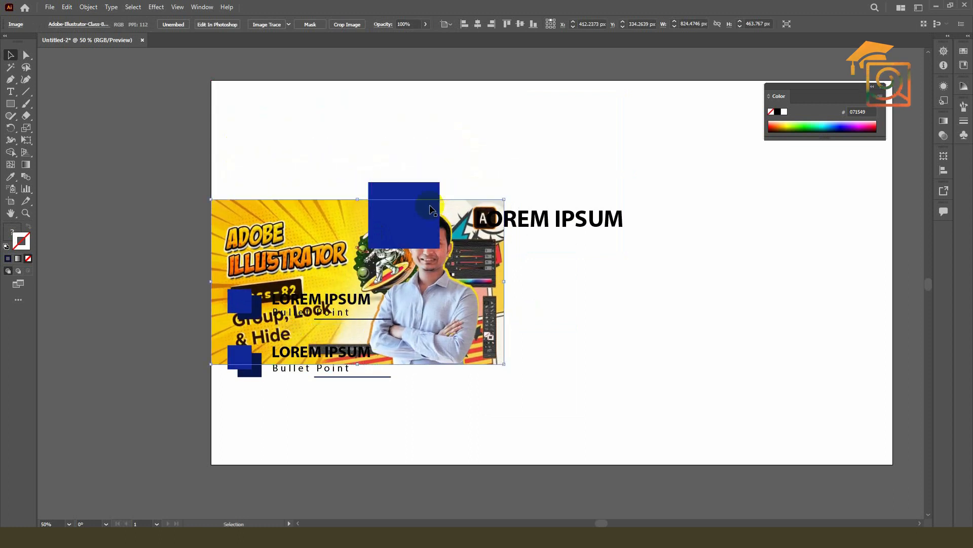
drag(414, 195, 628, 98)
drag(539, 218, 479, 96)
Enlarge the image to about 1174 × 660 px and move it right toward the middle of the artboard
click(506, 362)
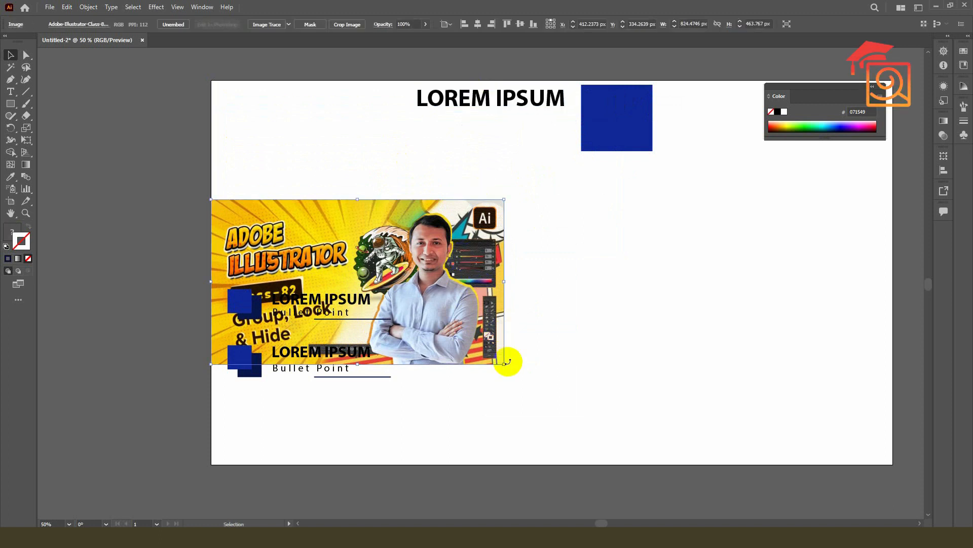
drag(506, 362, 629, 463)
drag(550, 345, 554, 322)
drag(279, 293, 379, 292)
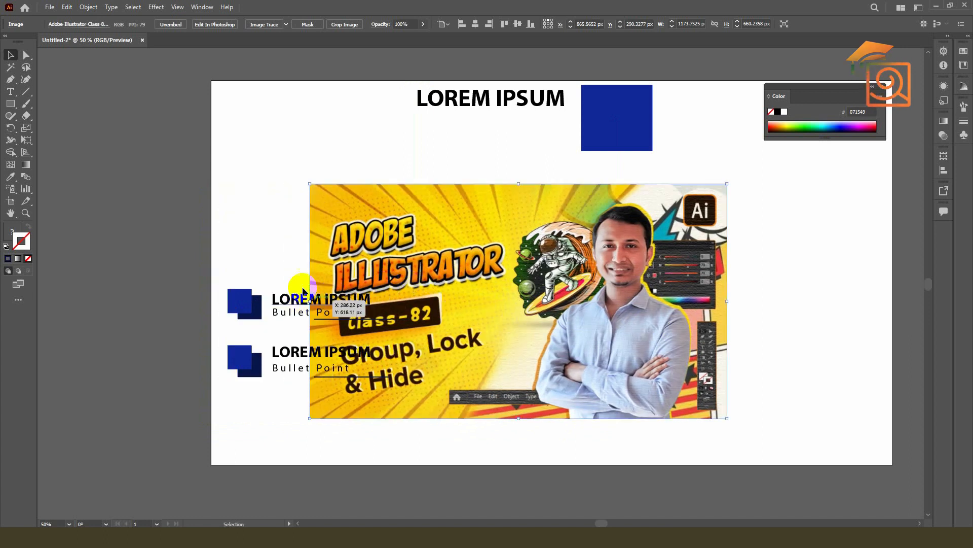
Undo the image's last move, and shift only the image slightly so its edge meets the artboard's left edge
key(ctrl+z)
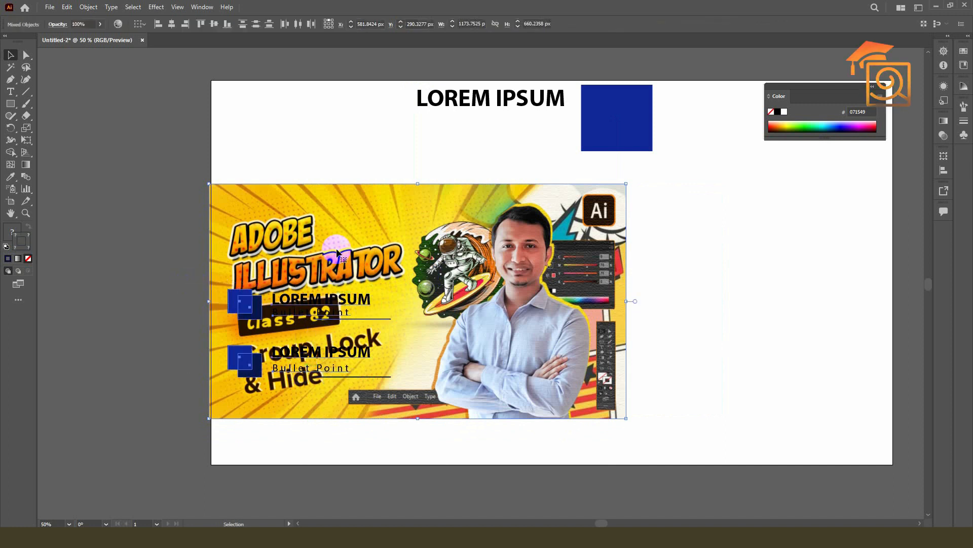
click(685, 269)
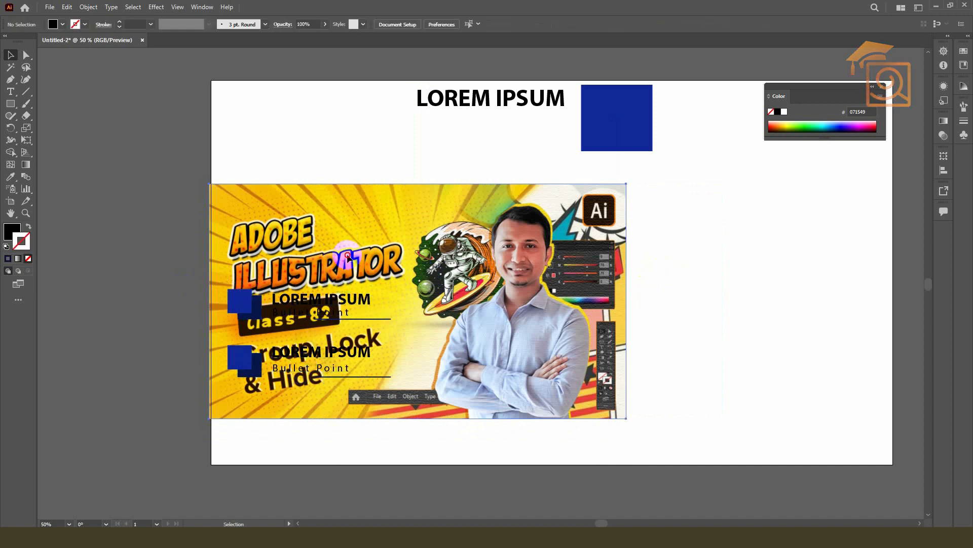
drag(354, 244, 357, 244)
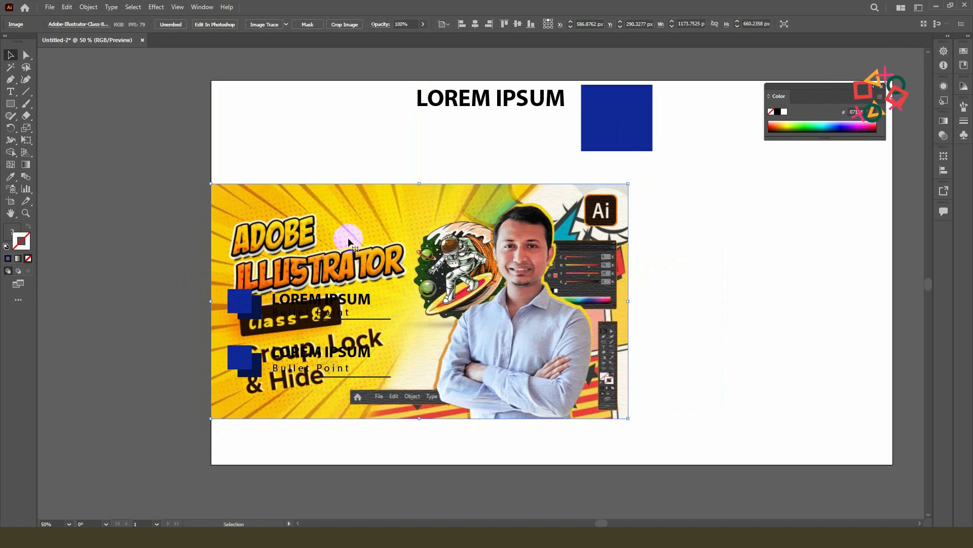
Look at the Lock options for the selected image, and pick the blue rectangle, large LOREM IPSUM text and image individually
click(87, 8)
mouse_move(105, 78)
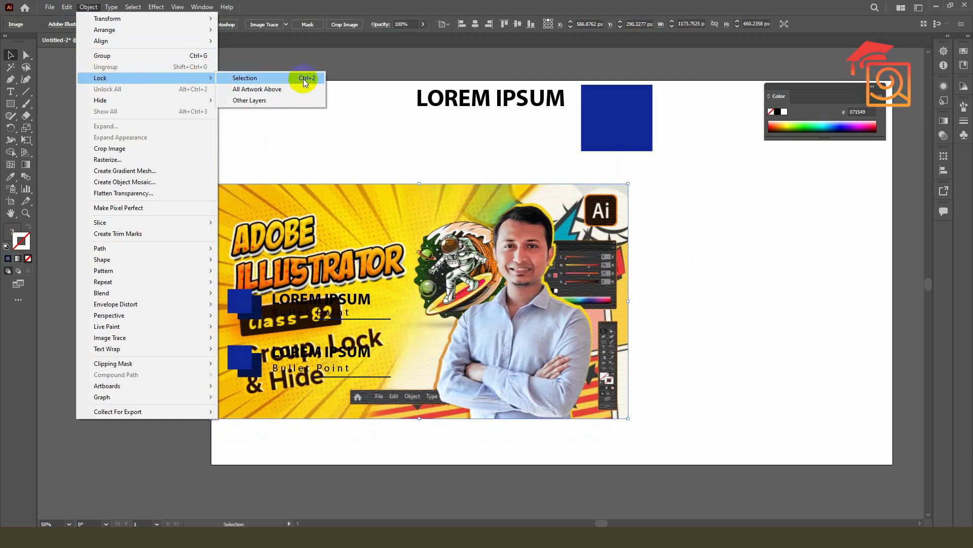
click(253, 100)
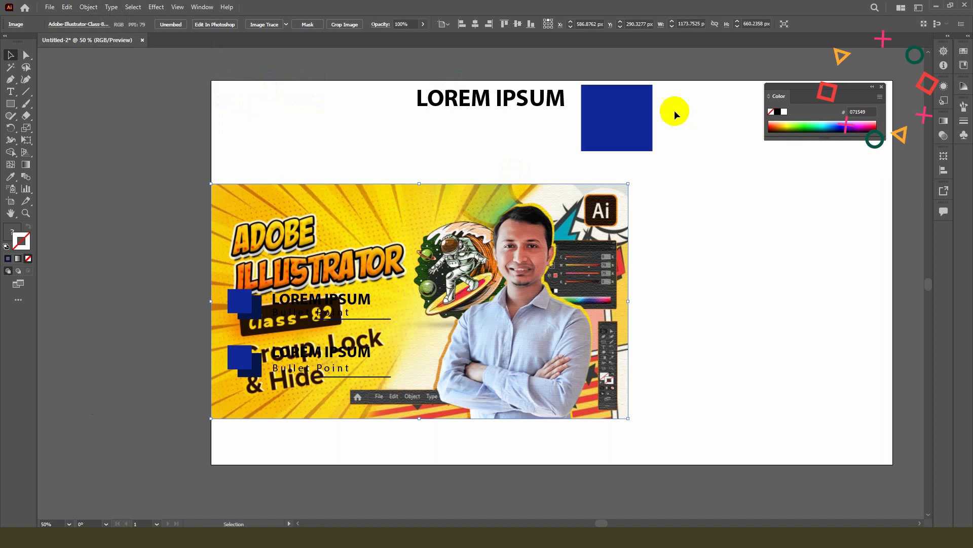
click(650, 133)
click(492, 96)
click(381, 212)
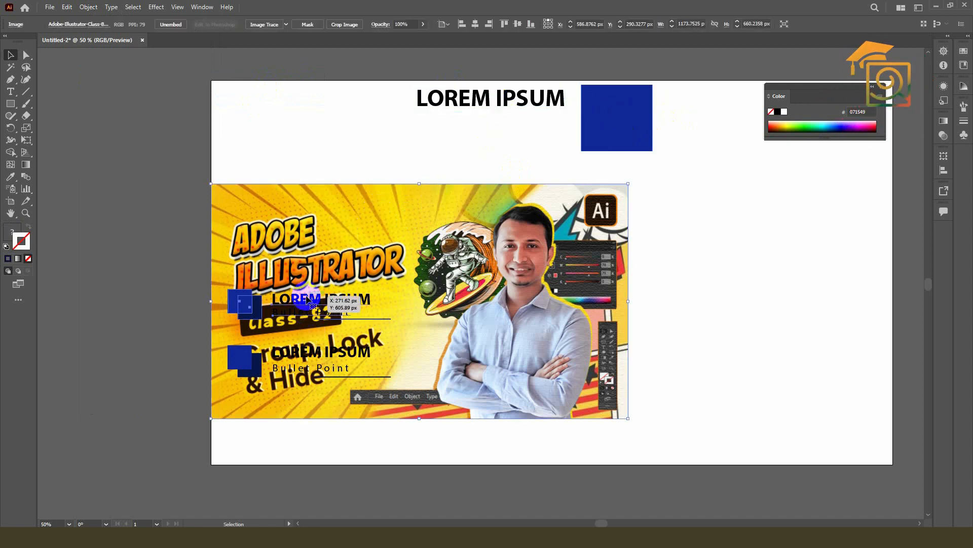
Lock the image behind the two logos, and try to select it on the artboard
scroll(312, 299, down, 1)
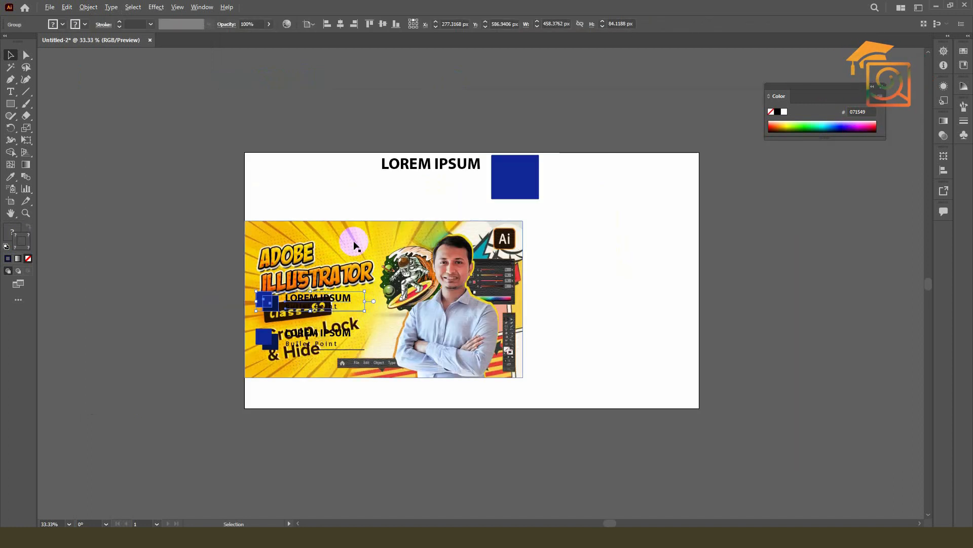
click(88, 7)
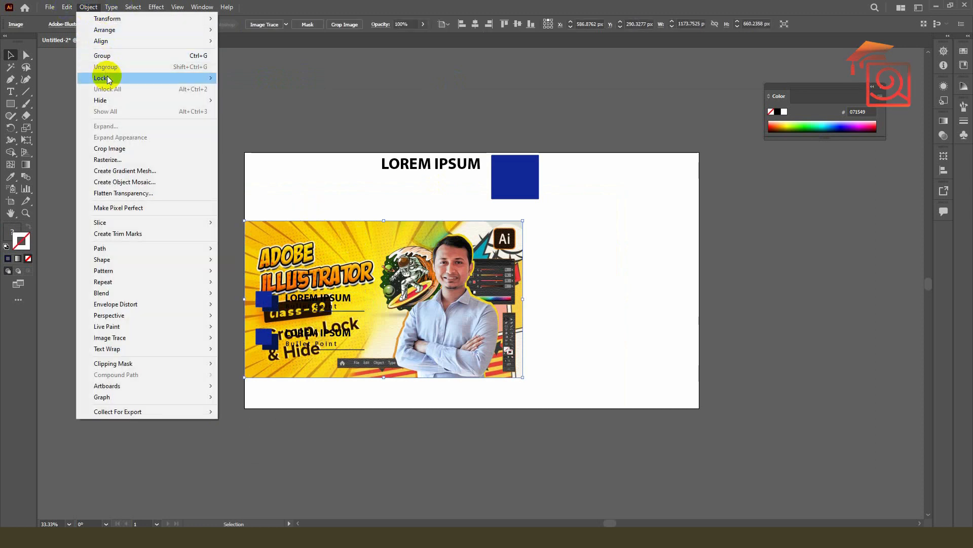
click(264, 79)
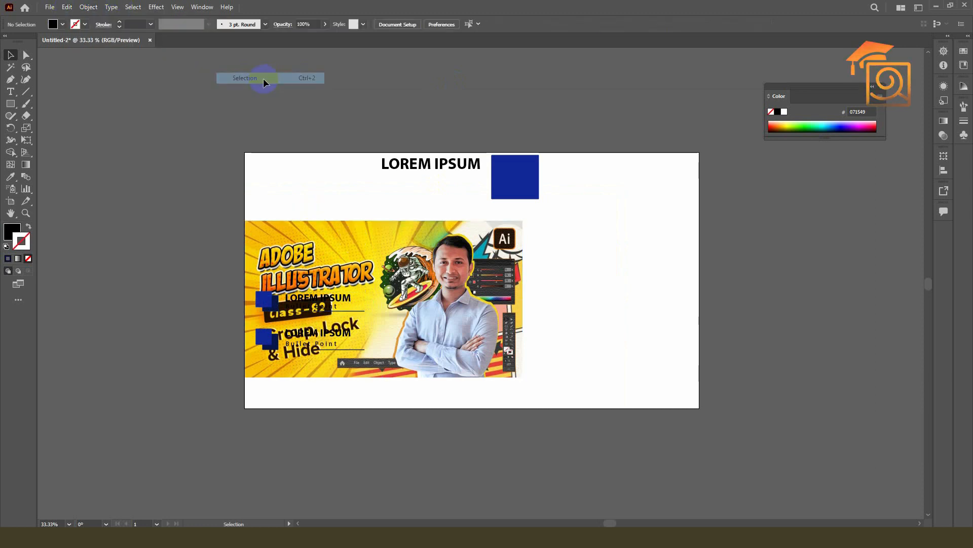
drag(271, 282, 422, 406)
click(405, 233)
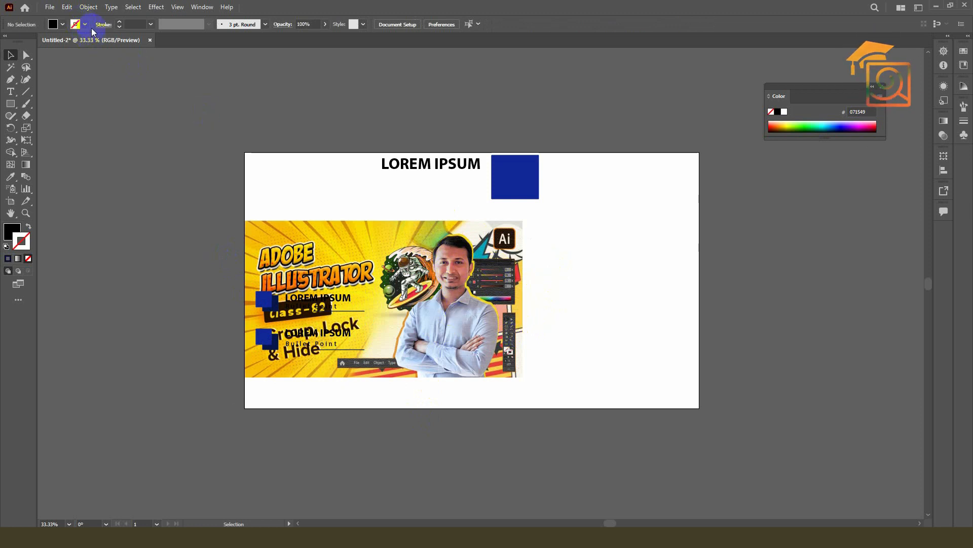
Unlock all locked objects in the document, and clear the selection
click(83, 9)
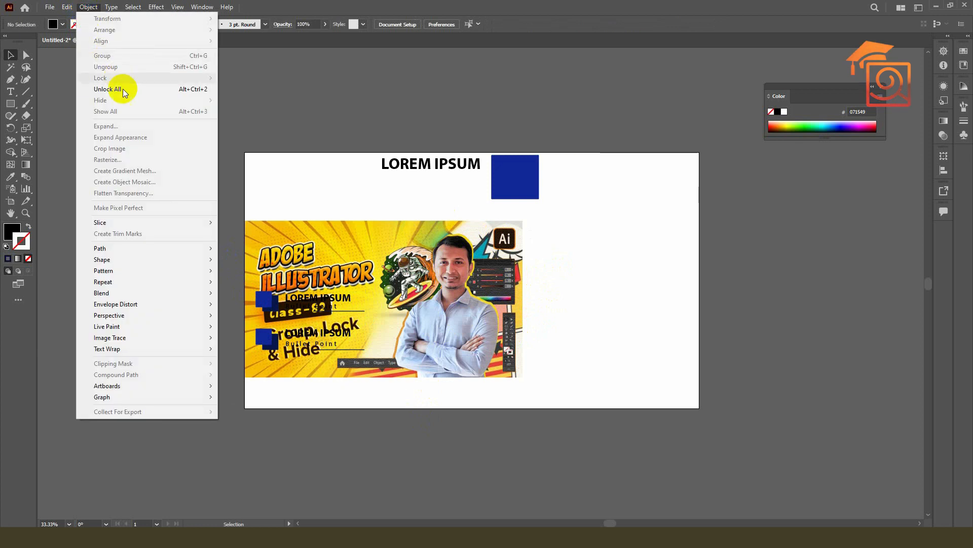
click(189, 94)
click(570, 261)
Select the blue rectangle beside the large LOREM IPSUM text and lock it
click(518, 178)
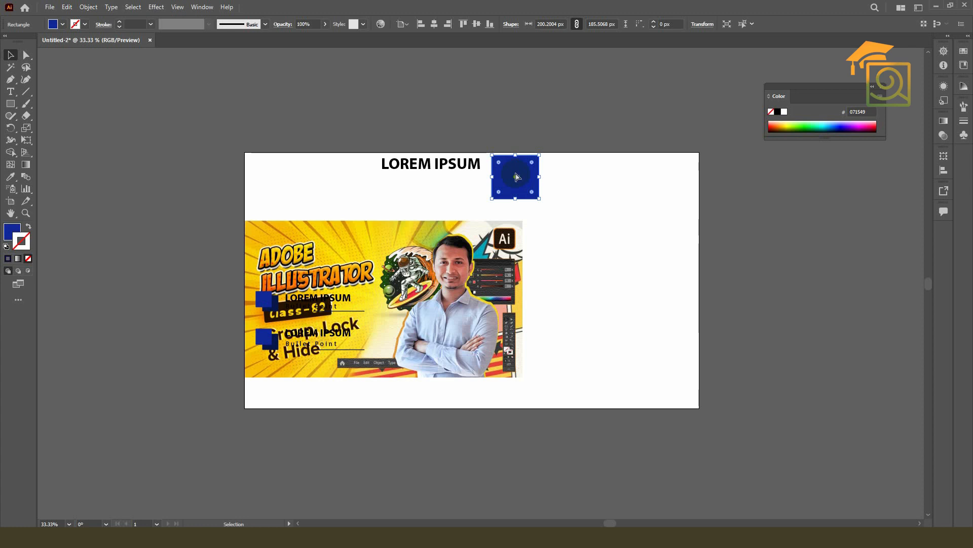
drag(509, 174, 424, 165)
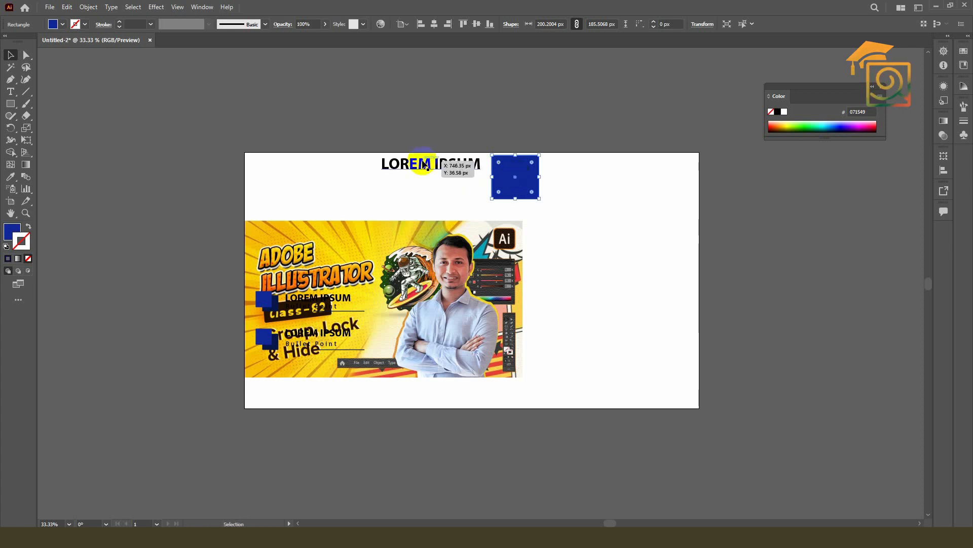
click(567, 183)
click(525, 176)
drag(493, 173, 451, 166)
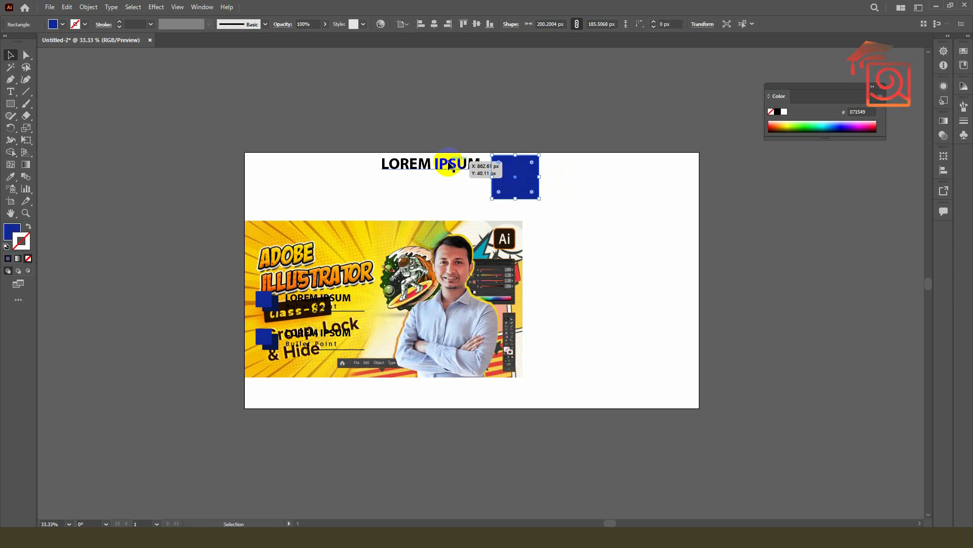
click(88, 8)
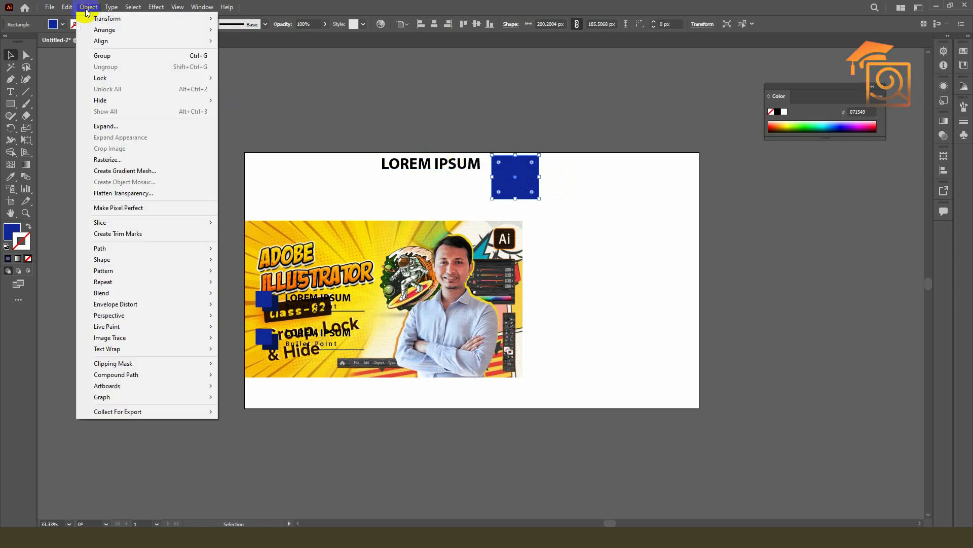
mouse_move(111, 80)
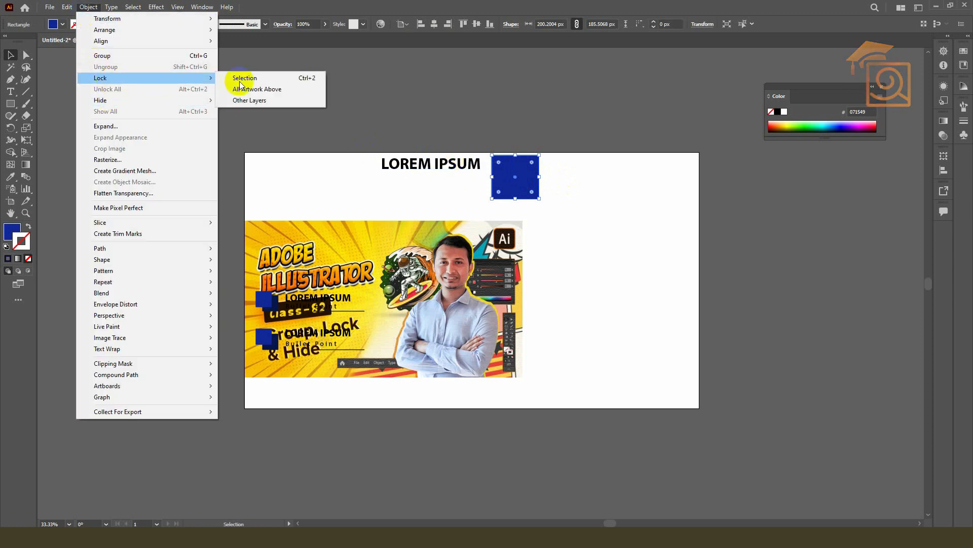
click(313, 77)
Lock the large LOREM IPSUM text and the image as well, leaving nothing selected
scroll(519, 195, up, 2)
click(457, 165)
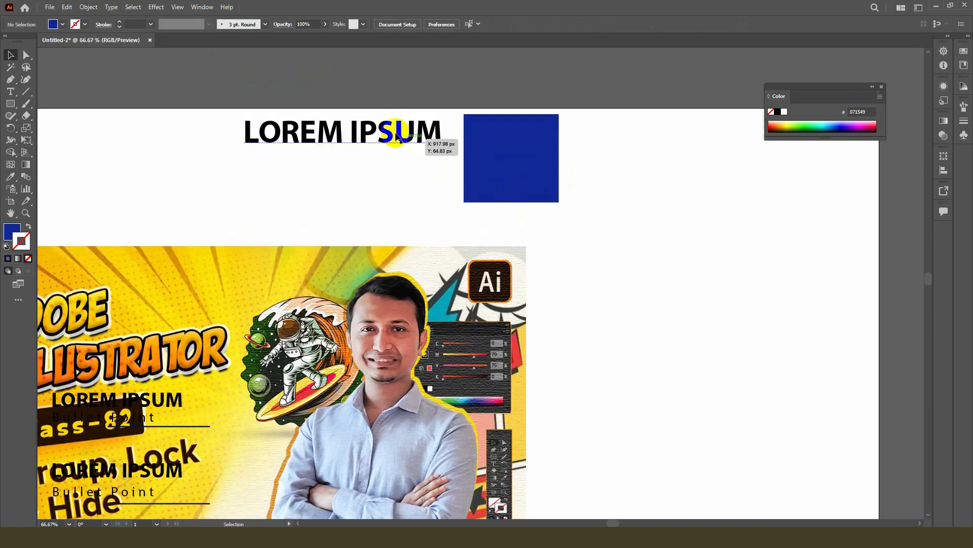
key(a)
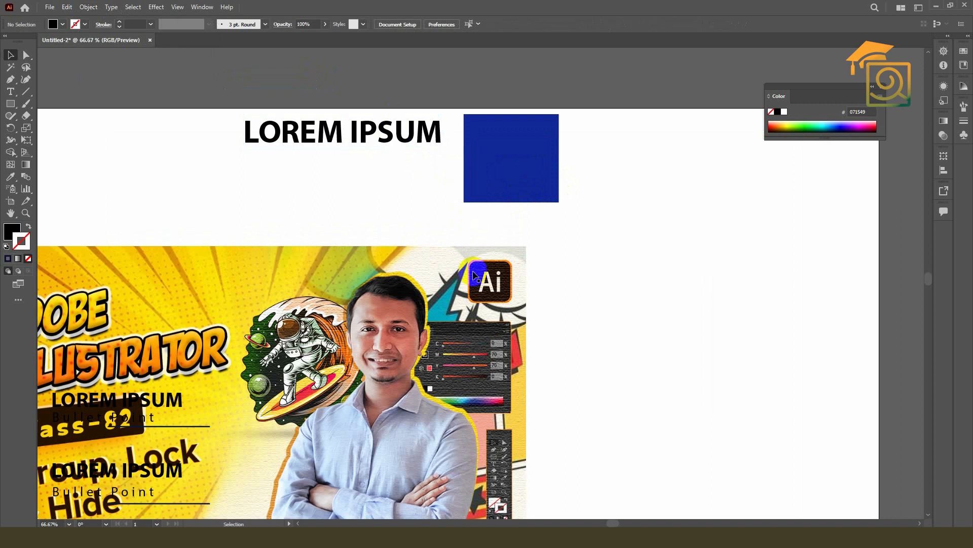
click(460, 294)
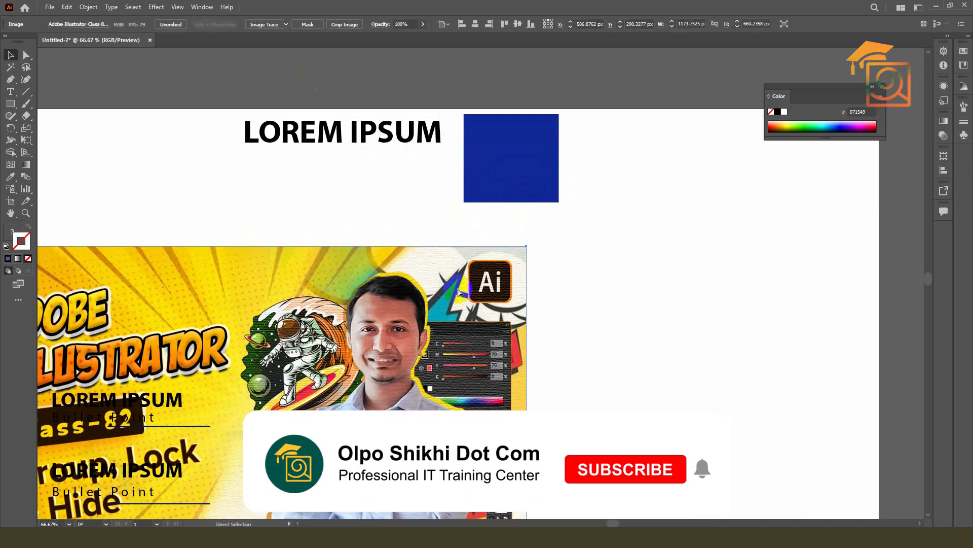
key(v)
click(550, 264)
Unlock the image, blue rectangle and large LOREM IPSUM text all at once, and deselect them
scroll(594, 245, down, 1)
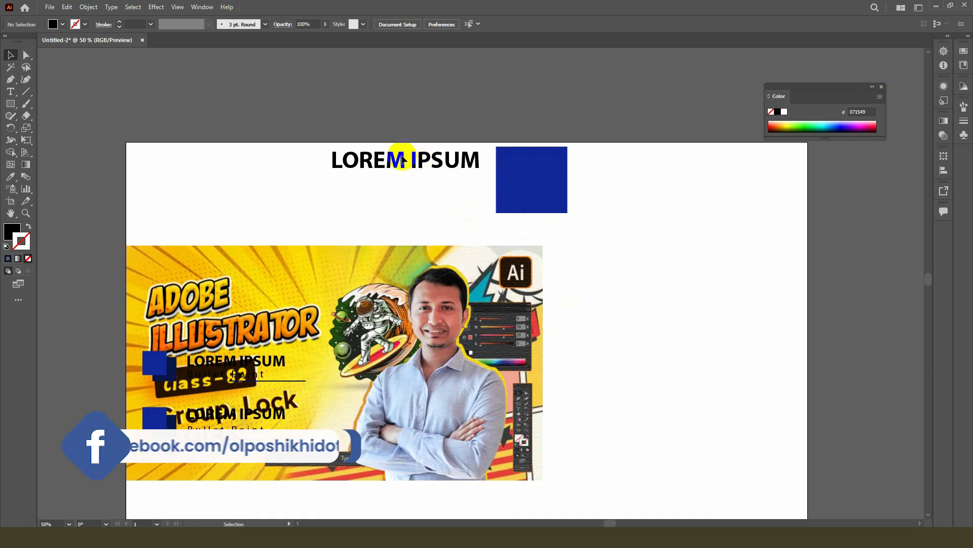
scroll(335, 191, down, 1)
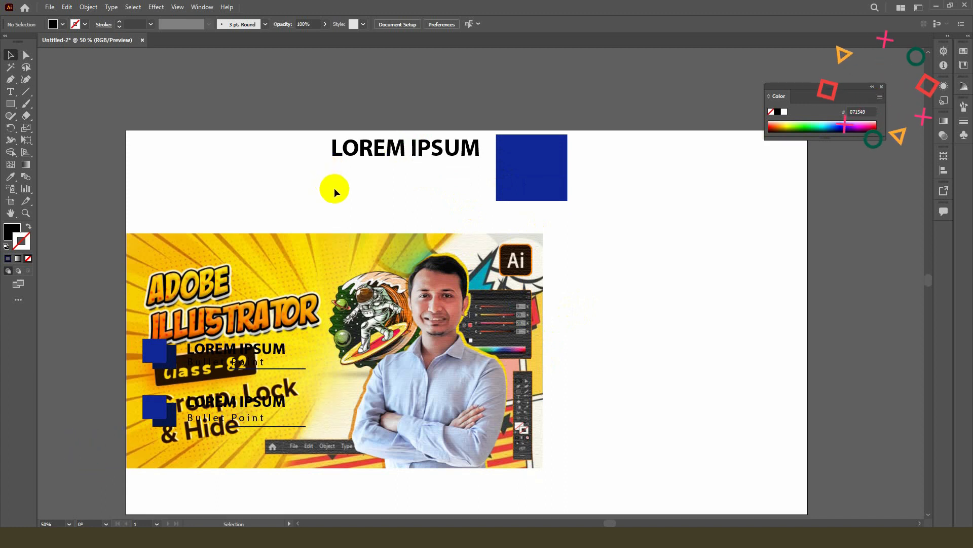
click(81, 7)
click(147, 90)
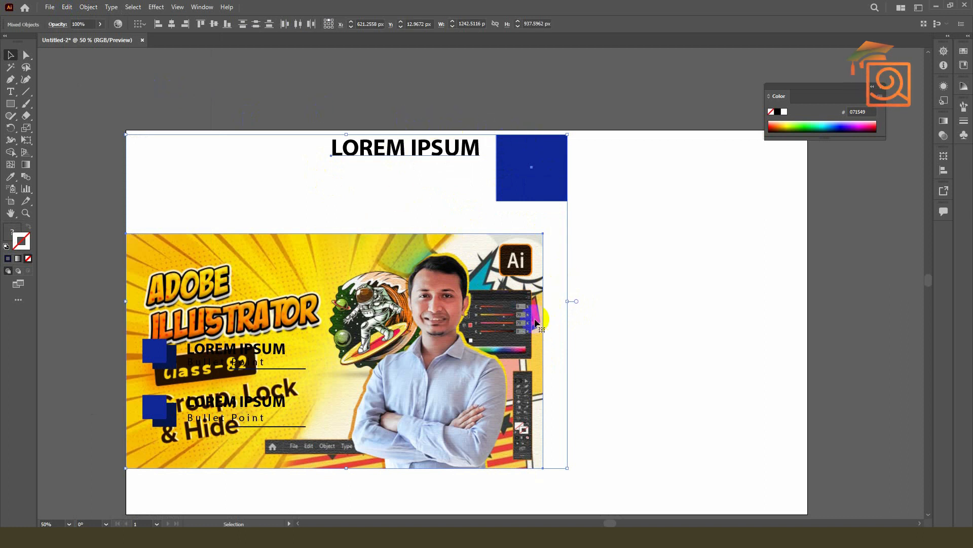
click(596, 274)
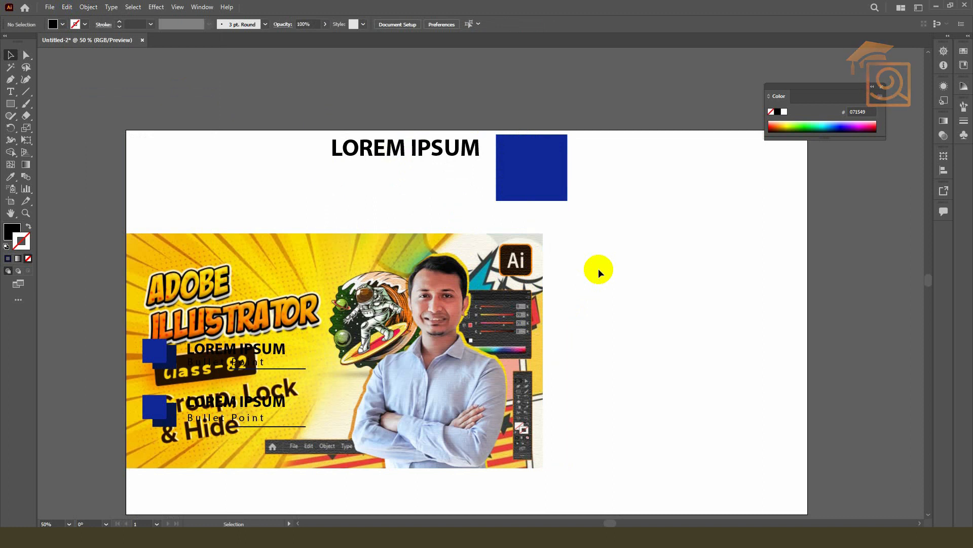
Select the blue rectangle and large LOREM IPSUM text, and move them together slightly left and down
click(500, 162)
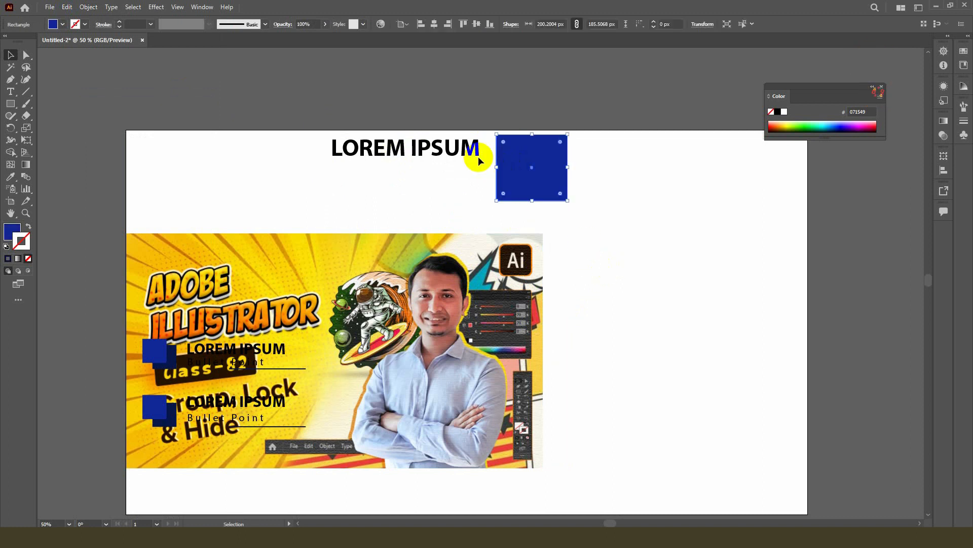
click(455, 155)
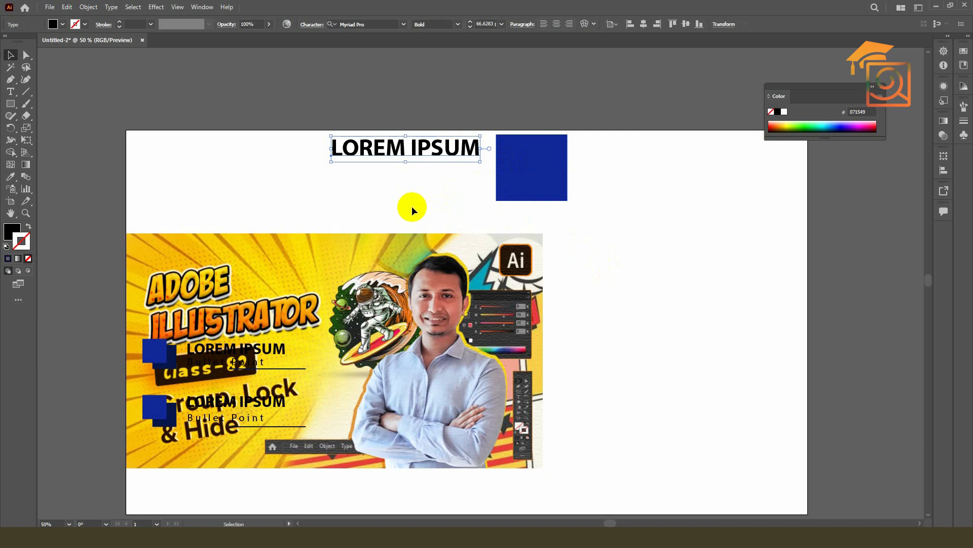
drag(319, 127, 522, 185)
Show the Layers panel with the contents of Layer 1, and place it beside the Color panel
click(205, 10)
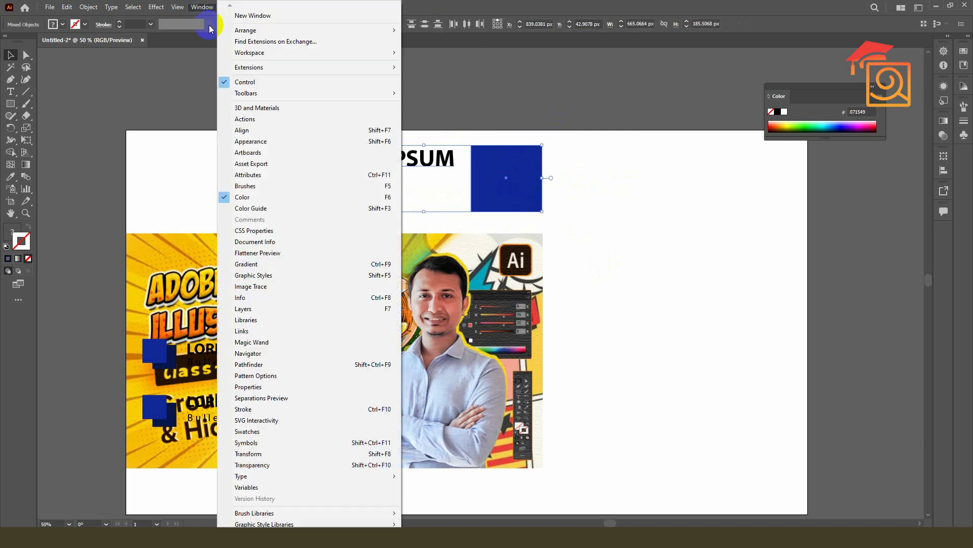
click(254, 309)
drag(619, 100, 685, 97)
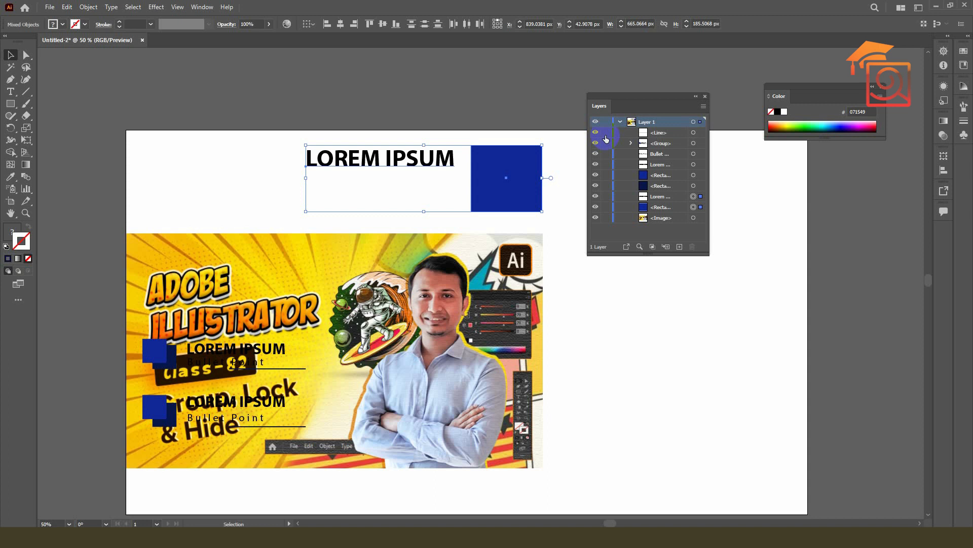
Lock the lower logo's lighter blue square in Layer 1, select the large blue rectangle, and toggle the square's visibility off and on
click(606, 175)
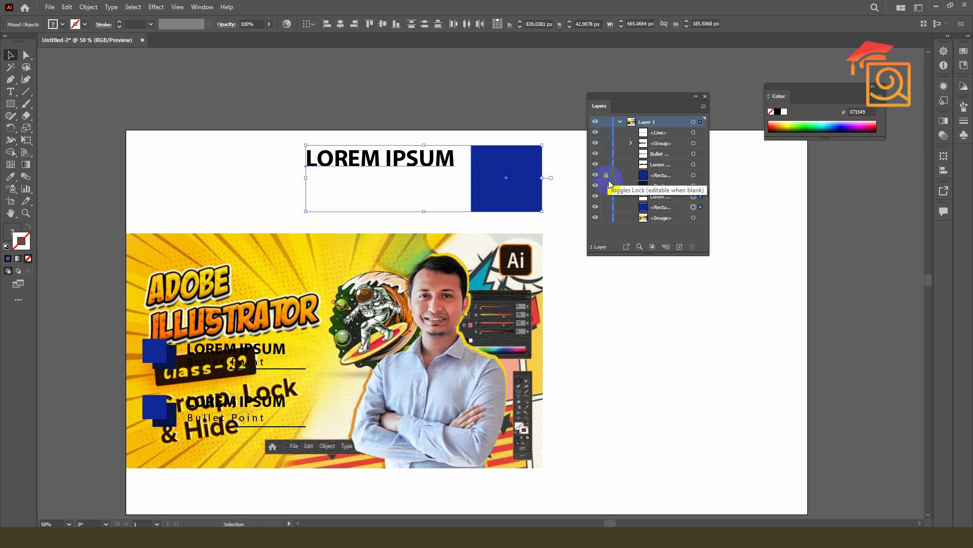
click(560, 143)
click(522, 182)
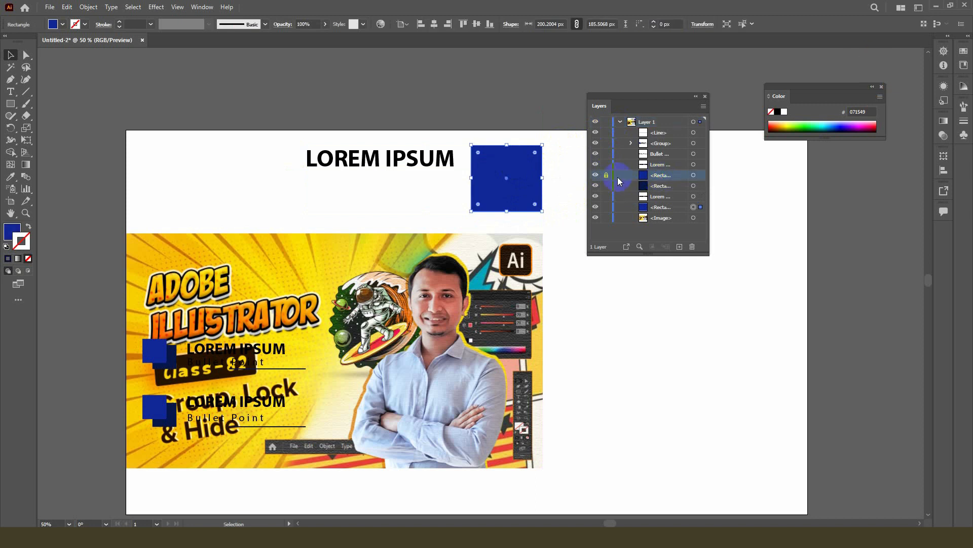
click(595, 174)
click(595, 175)
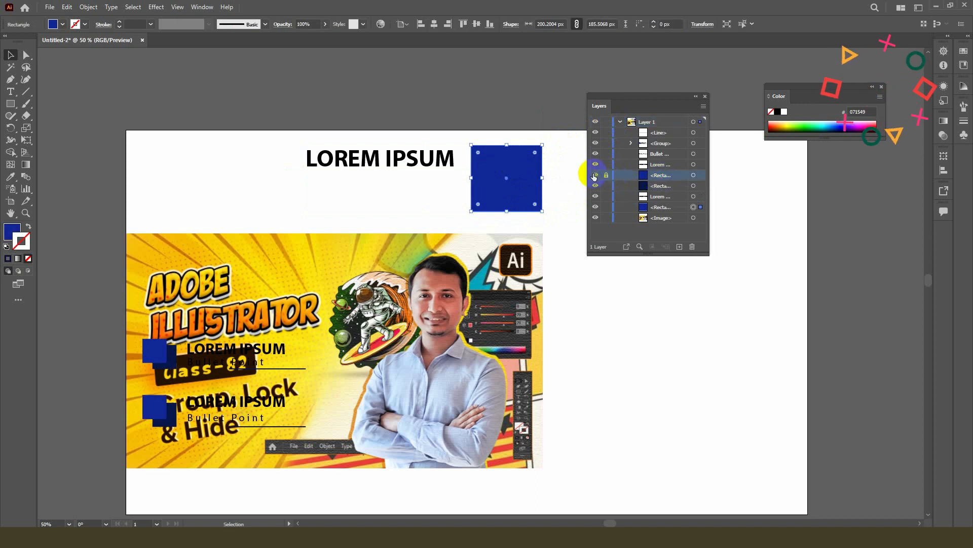
Try to move the lower logo's locked blue square, and undo the last changes
drag(151, 411, 154, 413)
key(ctrl+z)
key(ctrl+z)
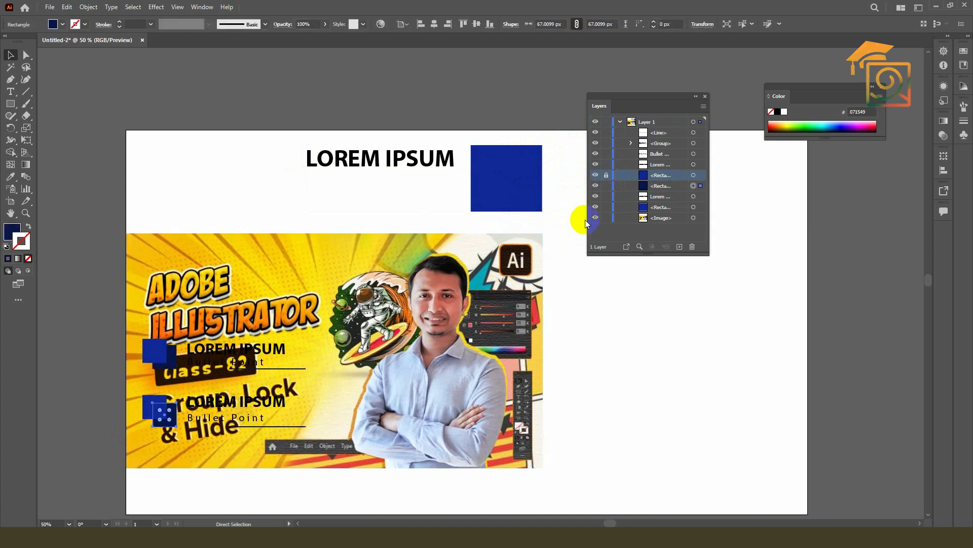
key(ctrl+z)
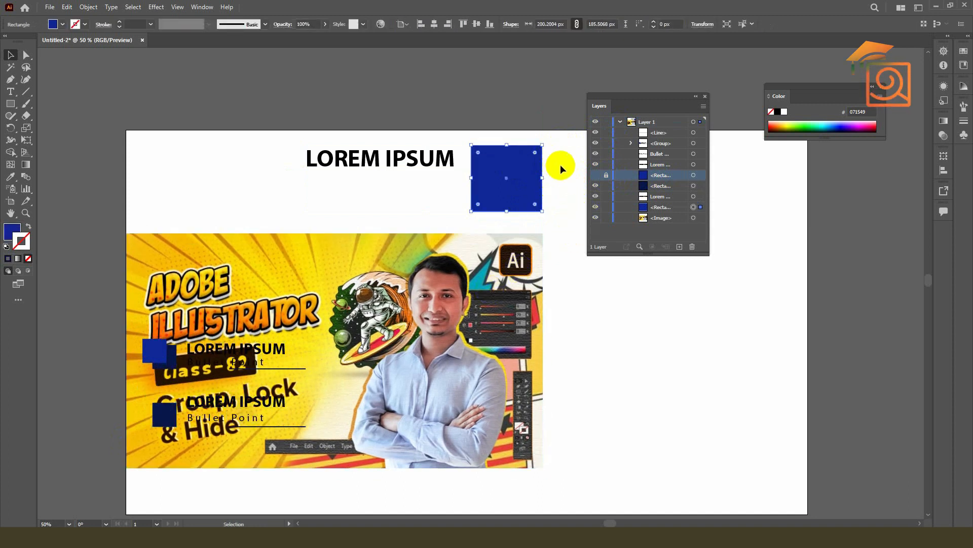
Show and unlock the lower logo's lighter blue square in Layer 1, and select the large blue rectangle on the artboard
click(595, 175)
click(608, 177)
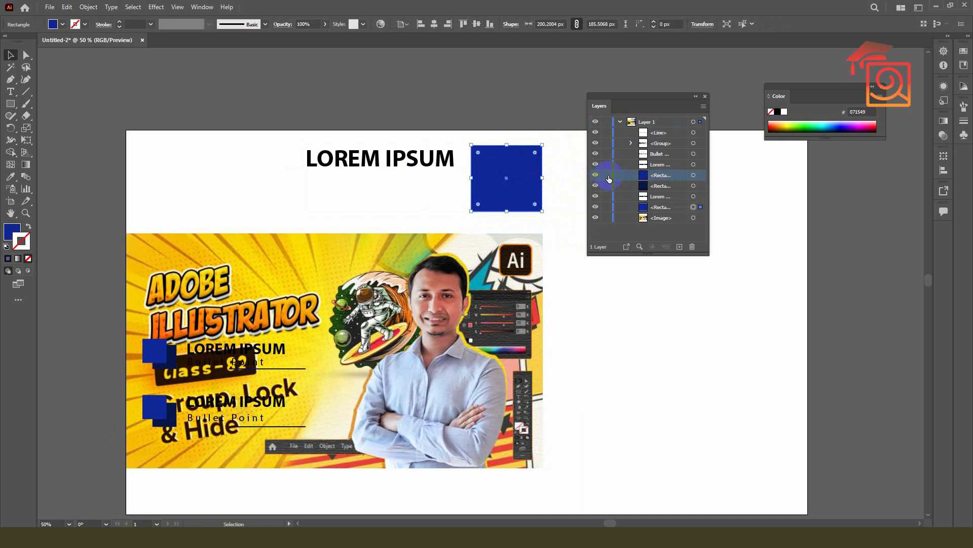
click(565, 172)
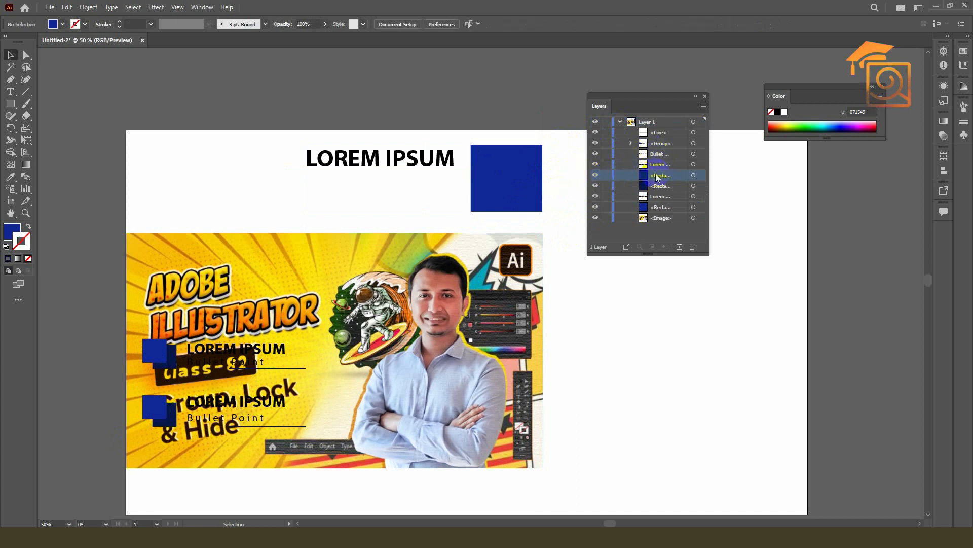
click(507, 173)
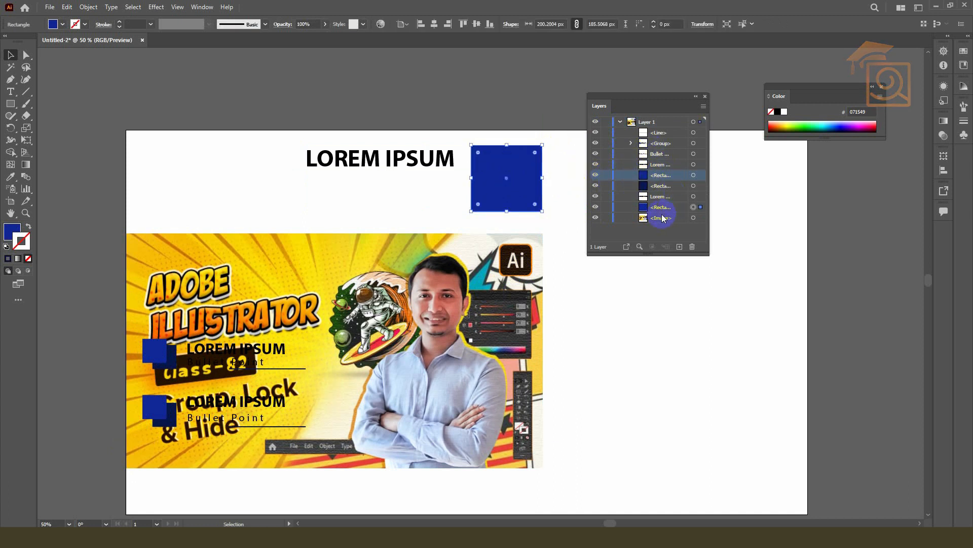
Toggle the large blue rectangle's visibility off and on in Layer 1, lock it, and try selecting it on the artboard
click(659, 211)
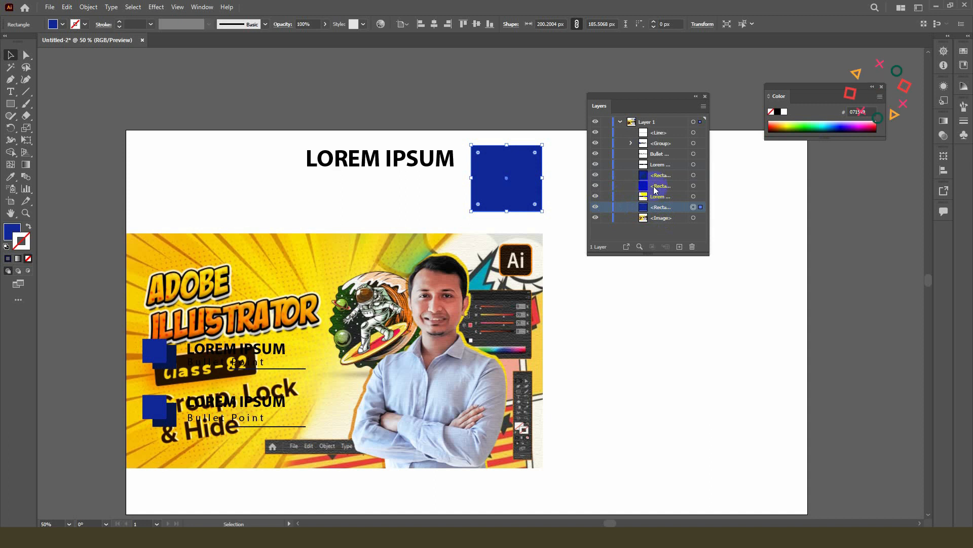
click(596, 206)
click(597, 207)
click(597, 206)
click(598, 206)
click(606, 208)
click(530, 202)
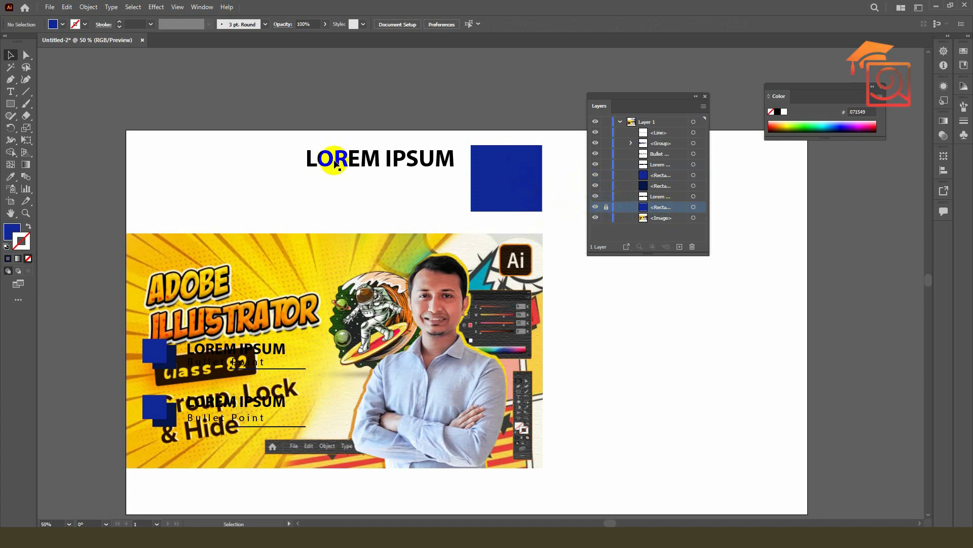
Select and lock the large LOREM IPSUM text and the banner image in Layer 1
click(381, 157)
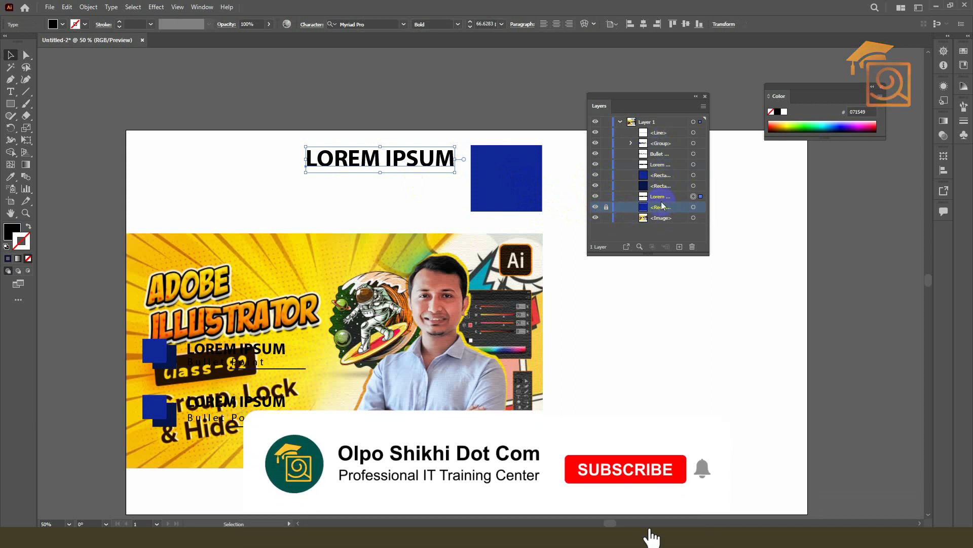
click(607, 197)
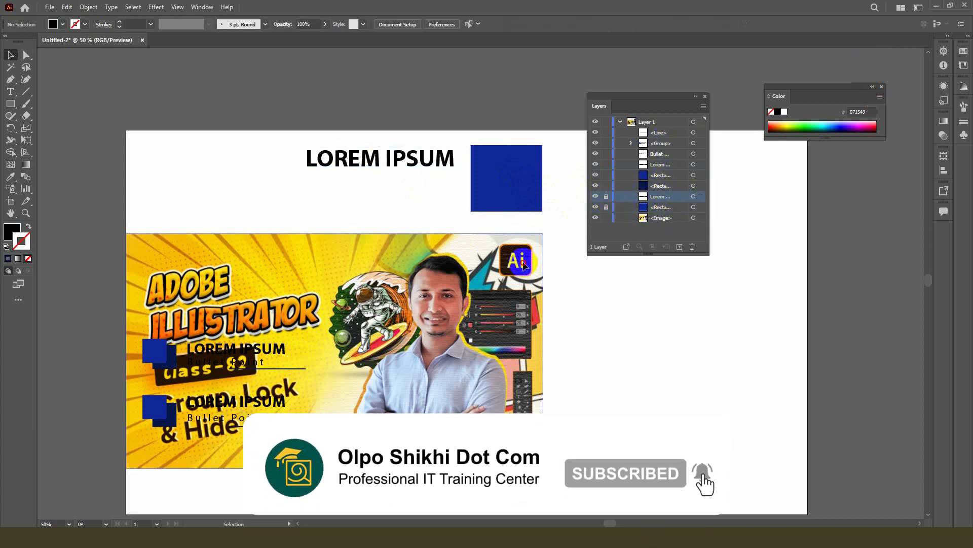
click(516, 264)
click(662, 218)
click(607, 218)
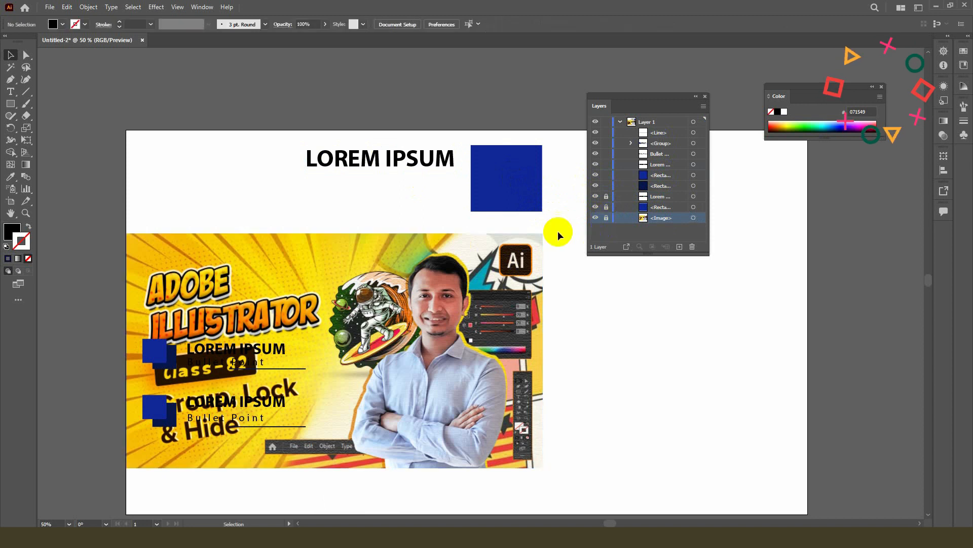
Unlock the banner image, move it slightly down, and unlock the large text and blue rectangle in Layer 1
click(606, 218)
mouse_move(499, 274)
mouse_down()
mouse_move(540, 298)
mouse_move(499, 277)
mouse_up()
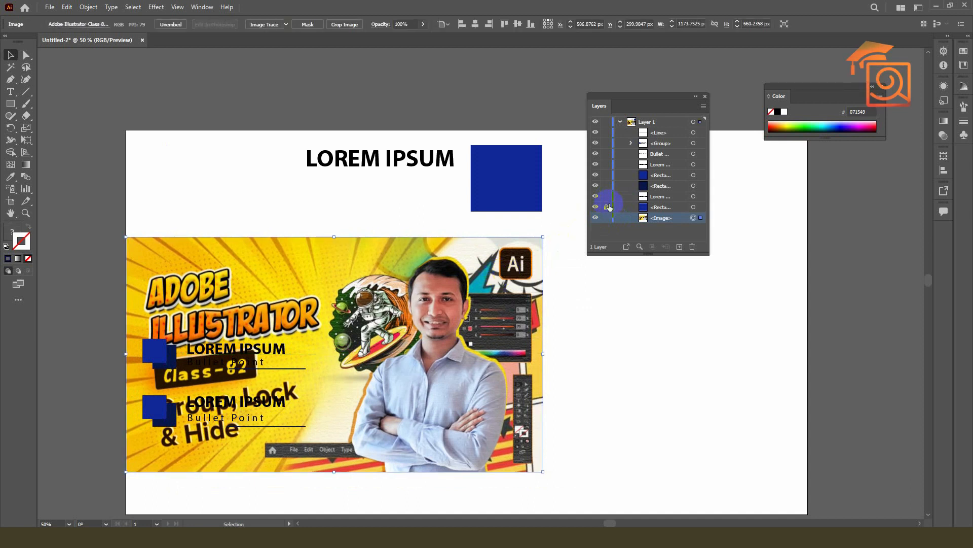
click(607, 206)
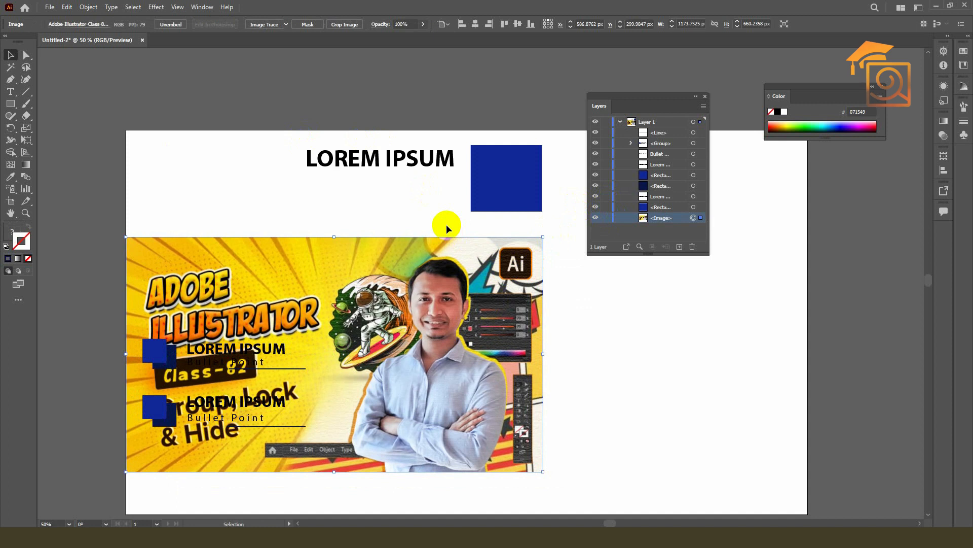
Collapse Layer 1 and close the Layers panel
click(627, 111)
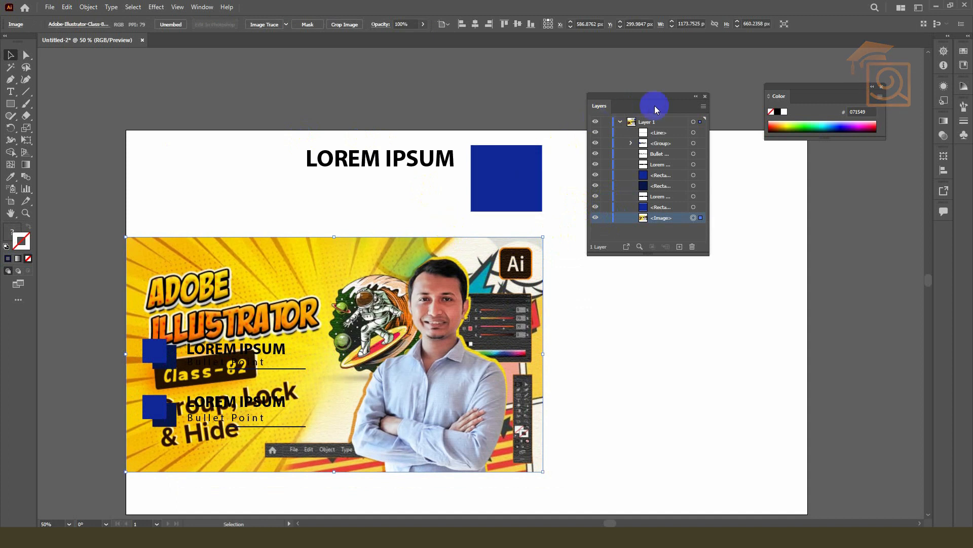
click(621, 122)
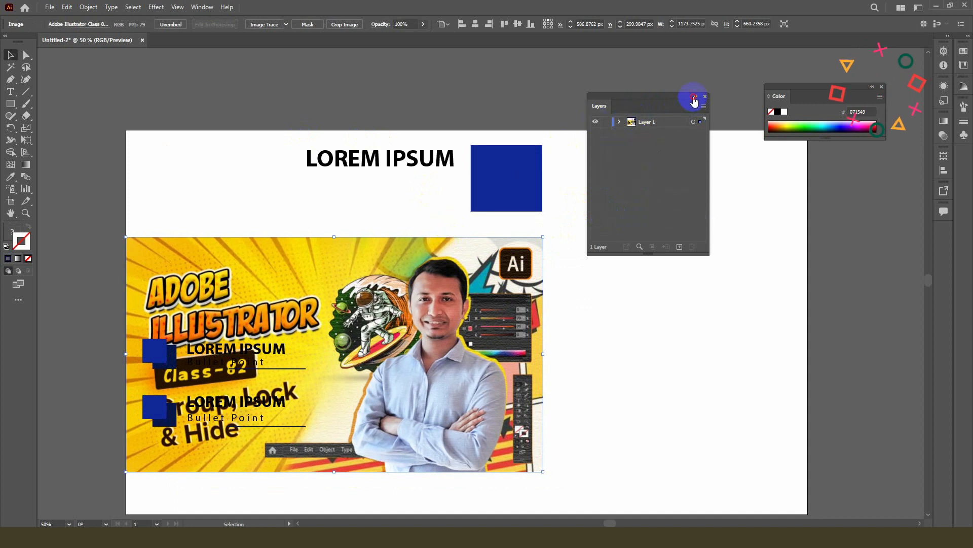
click(697, 97)
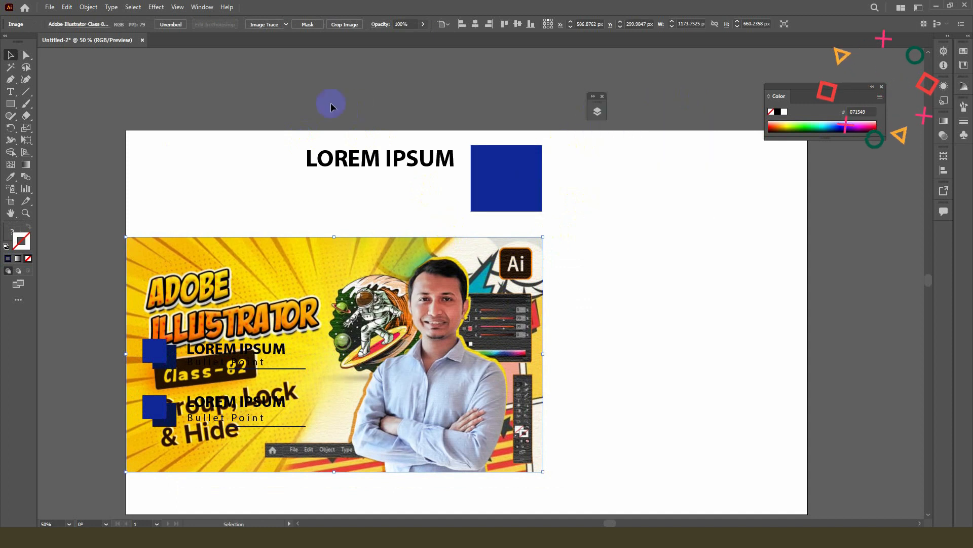
click(604, 97)
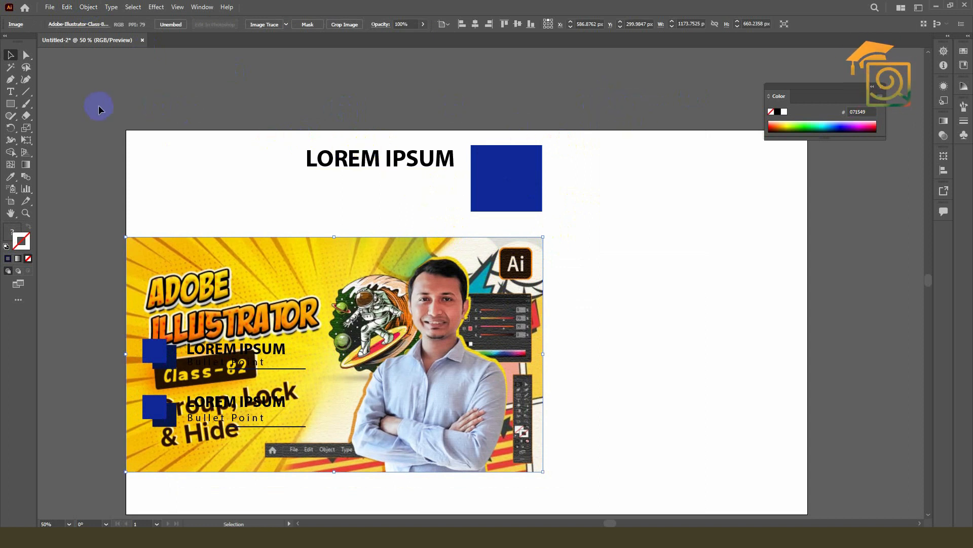
click(66, 7)
click(88, 7)
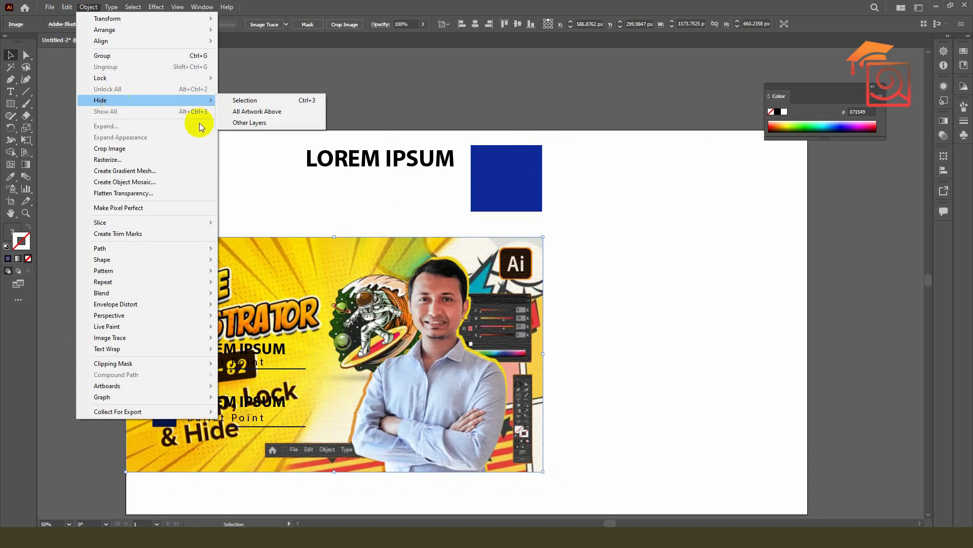
click(583, 284)
Move the large blue rectangle to the blank area right of the banner image, and place the large LOREM IPSUM text beneath it
drag(498, 181, 639, 178)
drag(418, 165, 721, 236)
scroll(254, 309, down, 1)
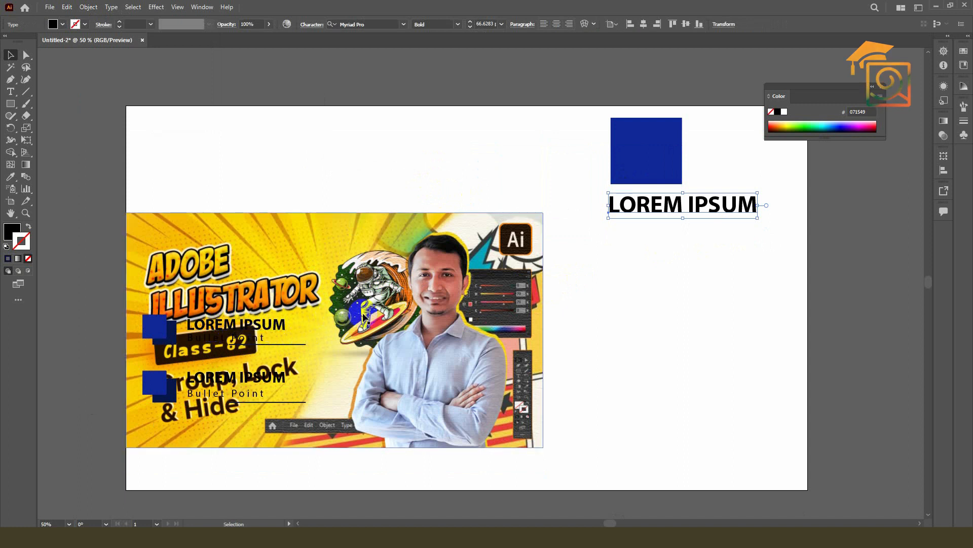
scroll(374, 315, up, 1)
scroll(434, 293, up, 3)
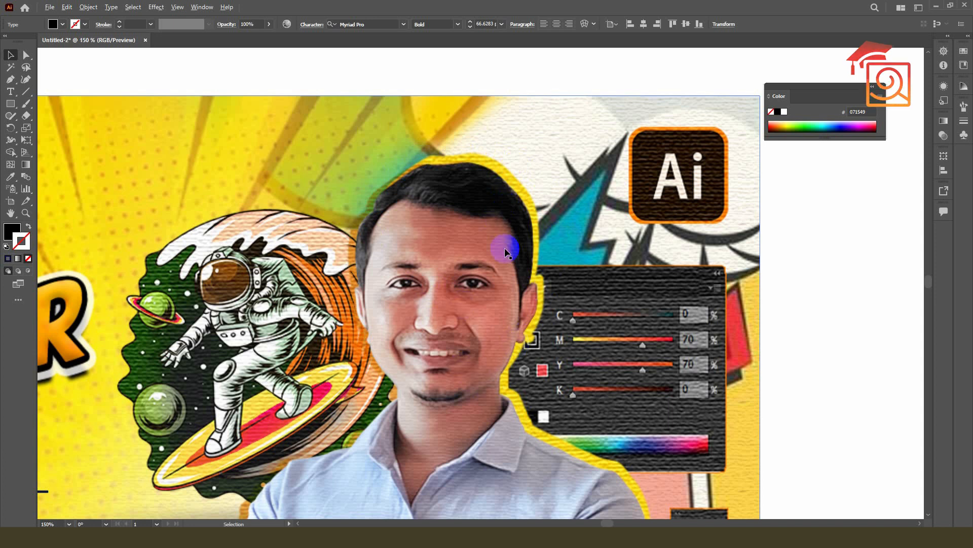
scroll(505, 259, down, 2)
scroll(381, 303, up, 3)
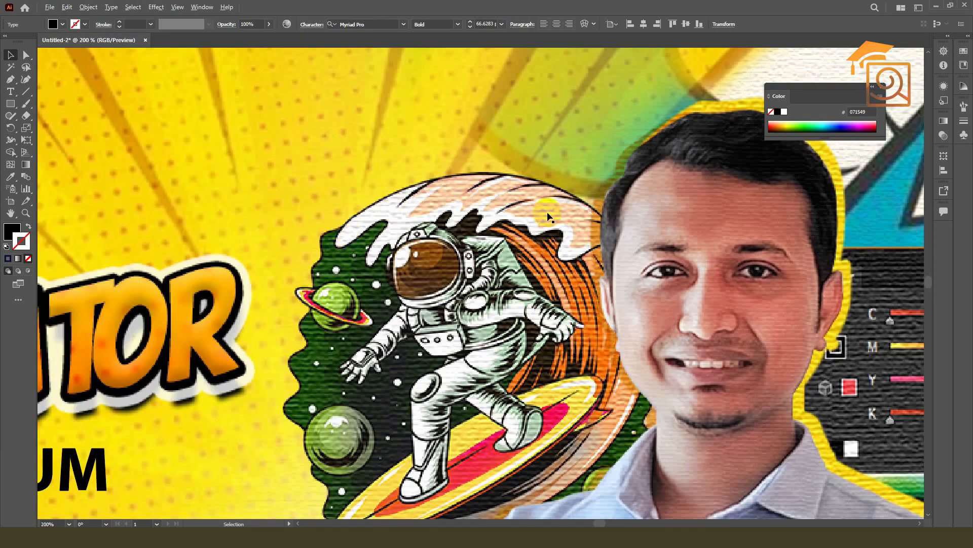
scroll(463, 254, down, 1)
scroll(463, 254, down, 2)
scroll(459, 244, up, 3)
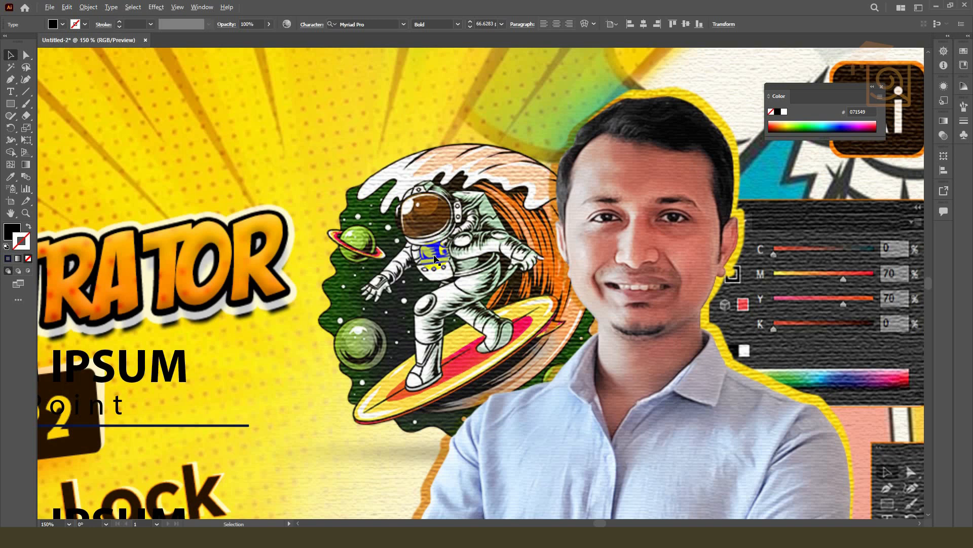
scroll(455, 195, down, 2)
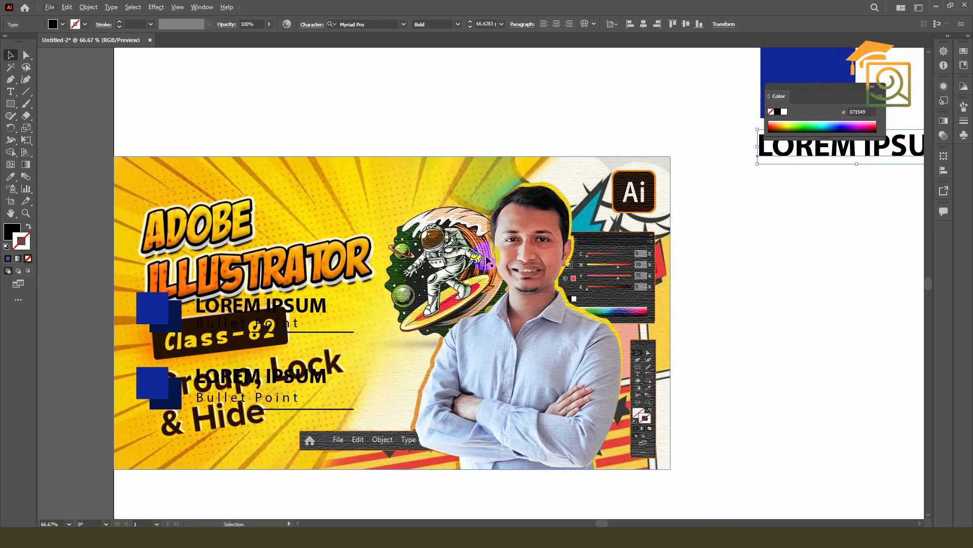
scroll(487, 256, down, 1)
scroll(312, 246, up, 1)
Select the banner image and hide it with the Hide Selection command
click(255, 201)
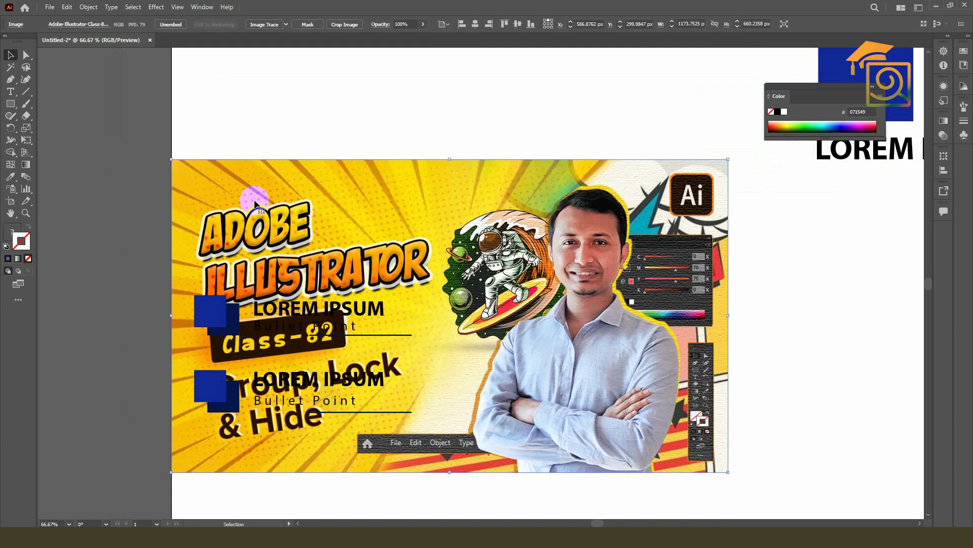
click(88, 11)
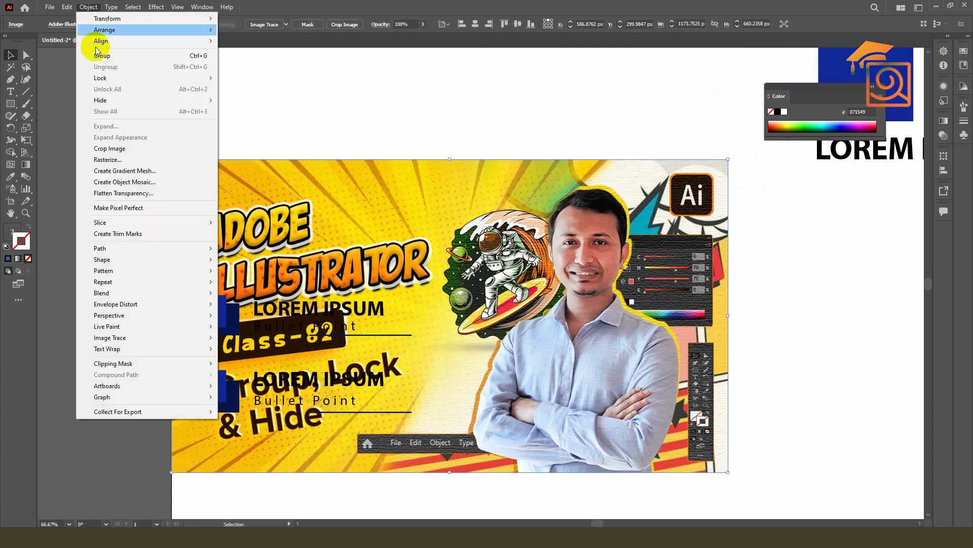
mouse_move(113, 99)
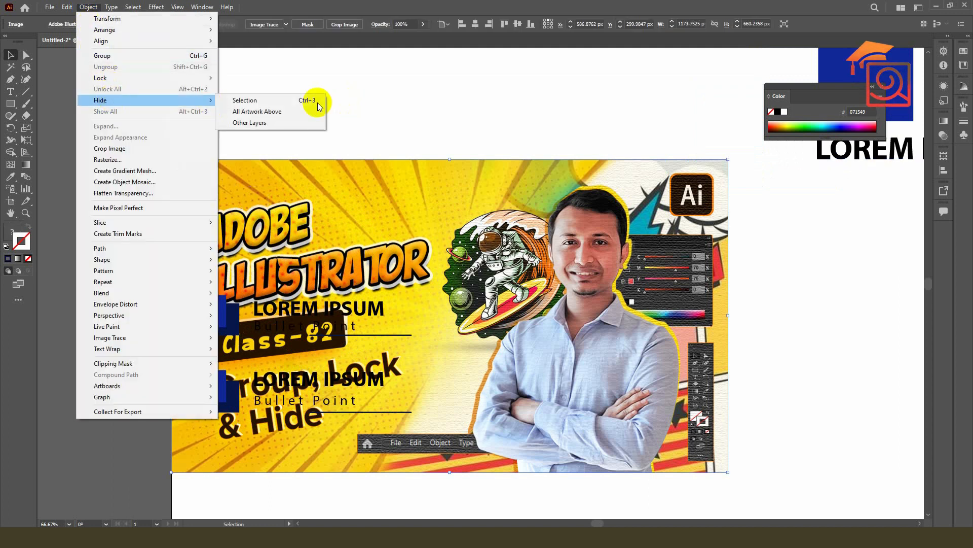
click(299, 100)
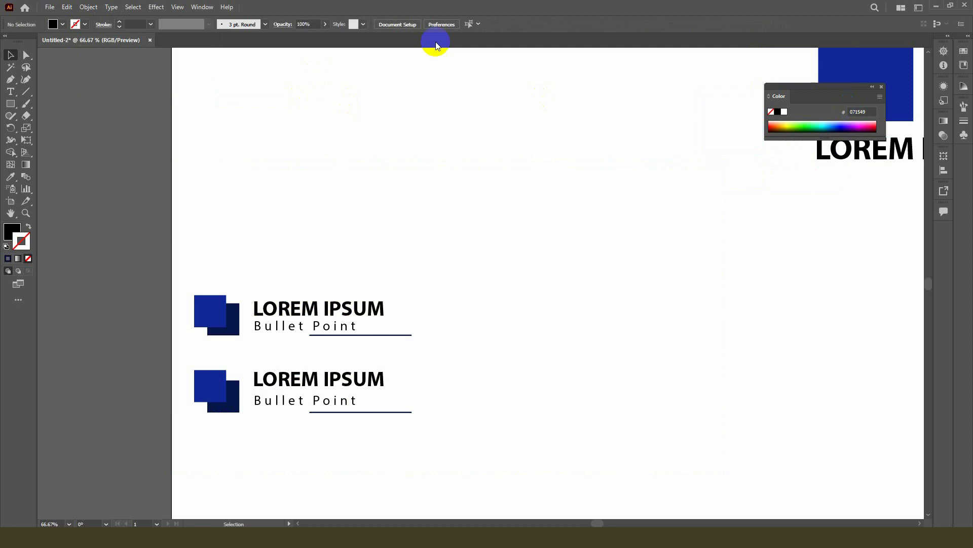
Reopen the Layers panel, expand Layer 1, and make the hidden banner image visible
click(202, 7)
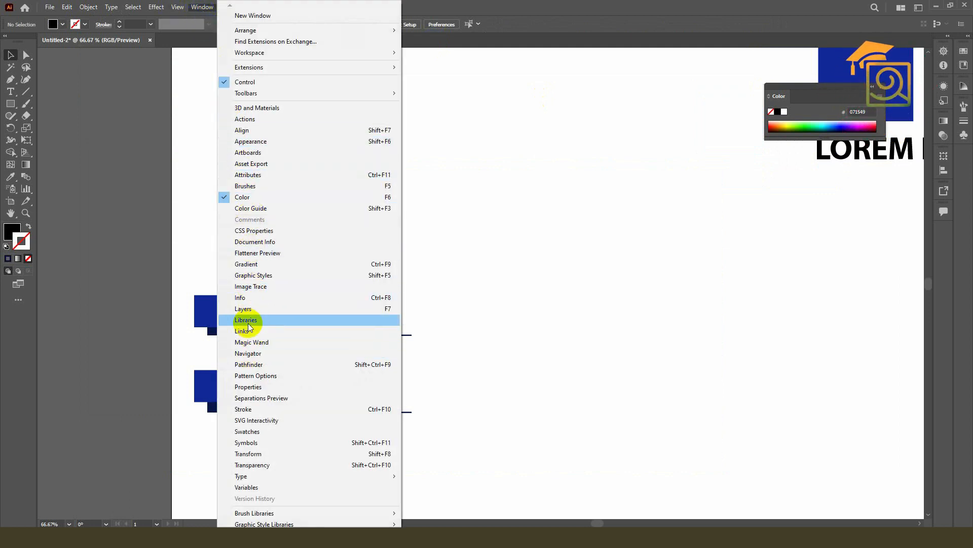
click(245, 309)
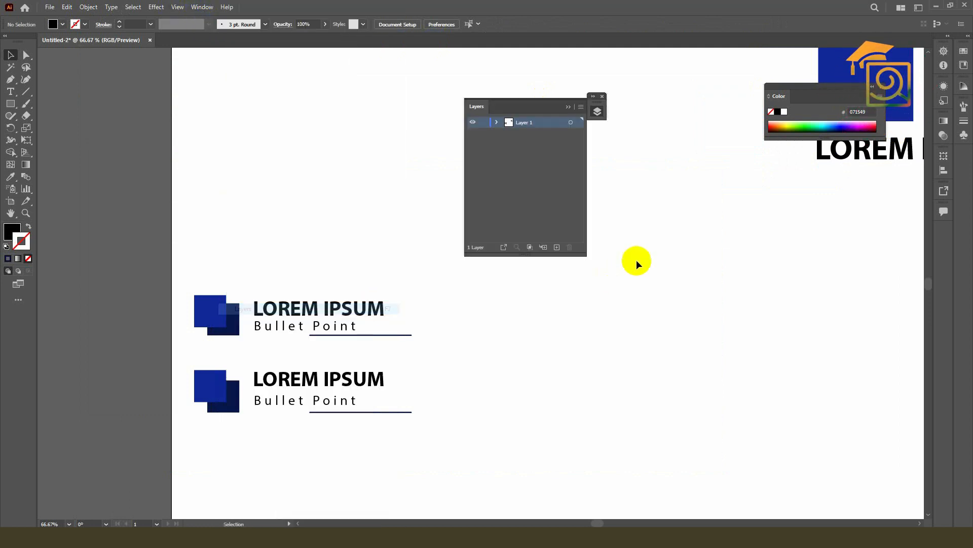
click(498, 123)
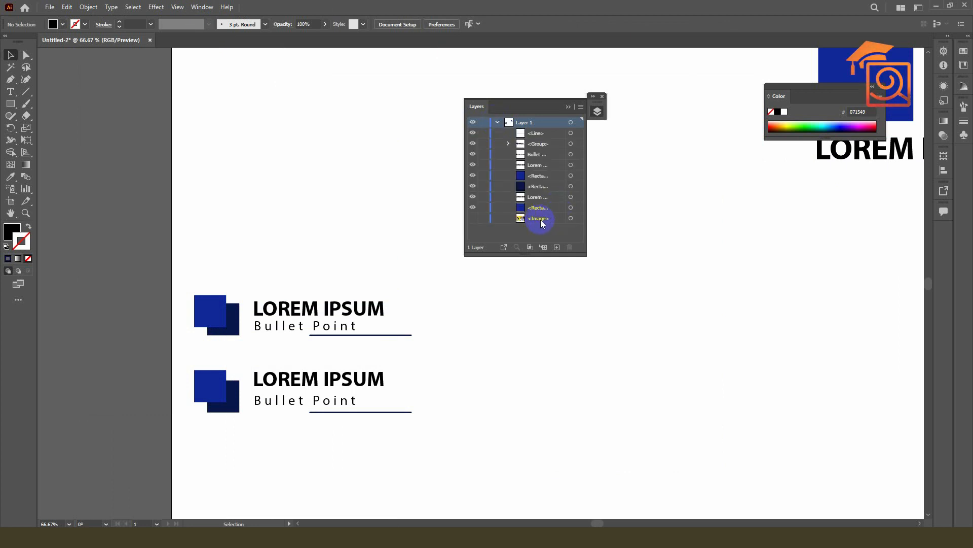
click(473, 219)
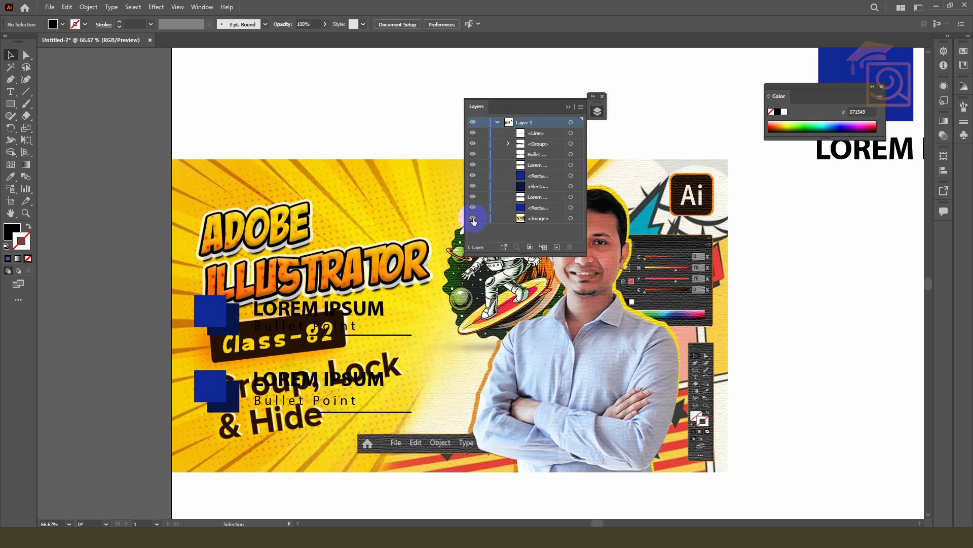
Select and hide the banner image on the artboard, and show it again from Layer 1
click(391, 182)
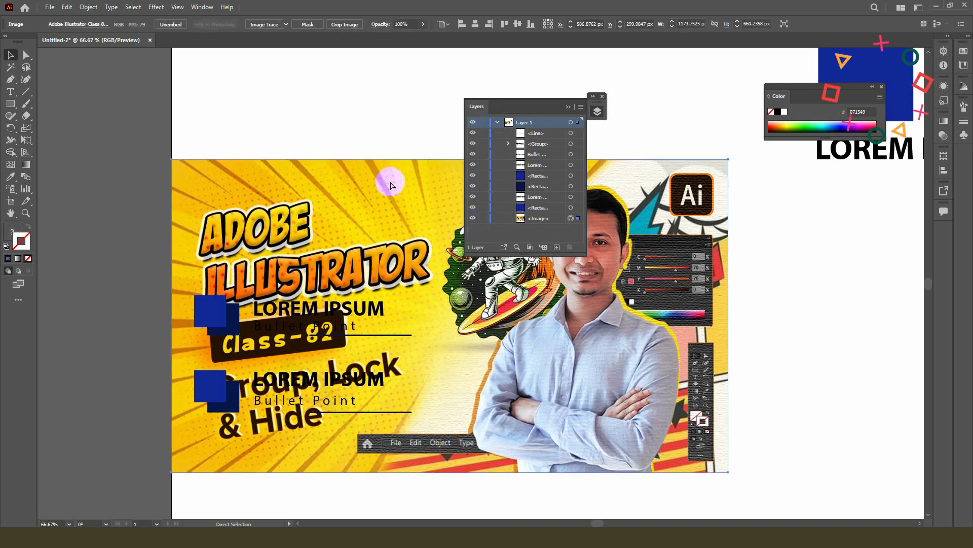
key(ctrl+3)
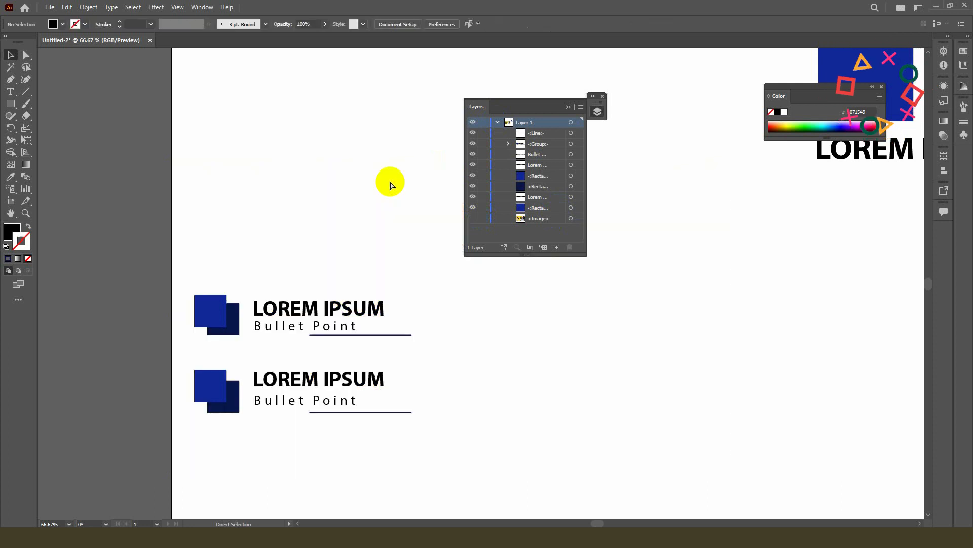
click(473, 218)
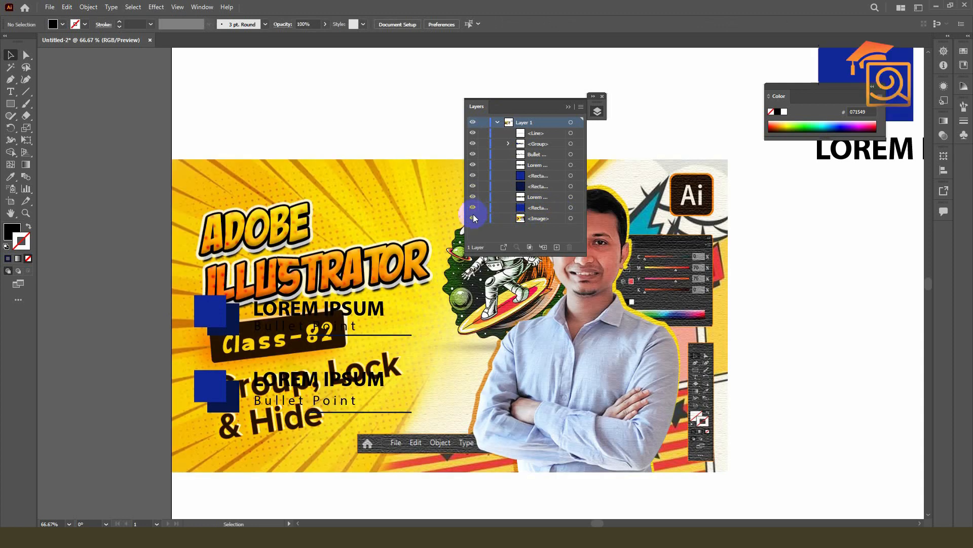
Toggle the visibility of the lower logo's lighter blue square, its LOREM IPSUM text, and the banner image off and on in Layer 1
click(473, 175)
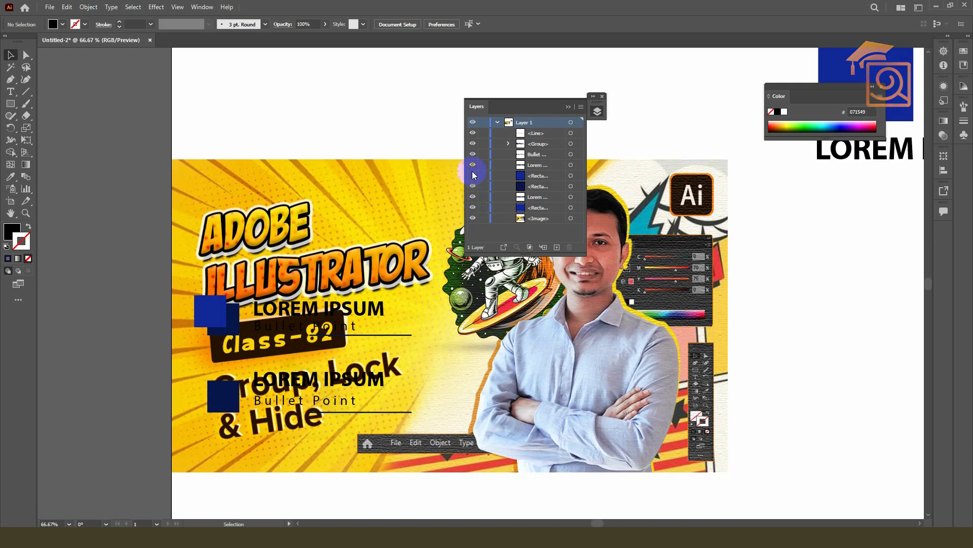
click(473, 176)
click(473, 165)
click(473, 165)
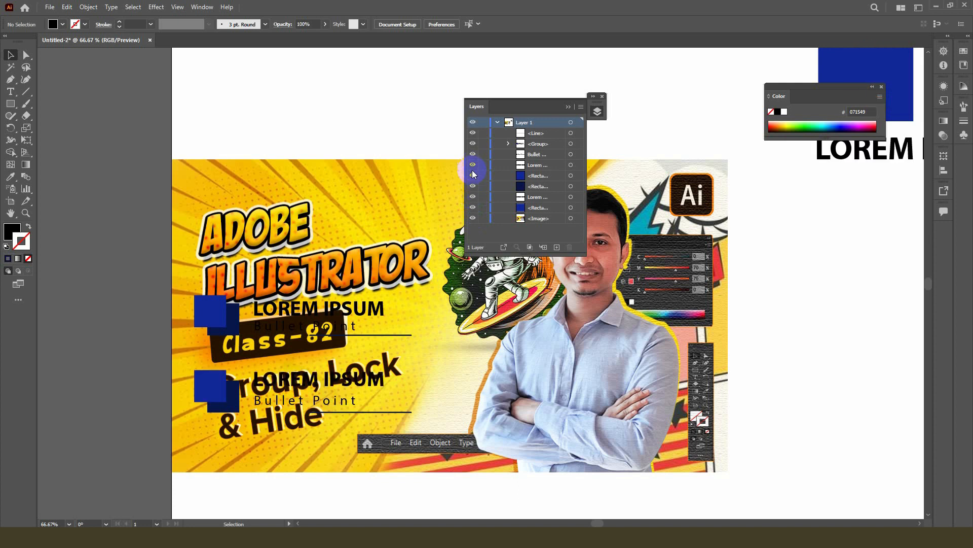
click(472, 175)
click(473, 175)
click(473, 218)
click(473, 218)
Hide the banner image with the Hide Selection command, and bring it back with Show All
click(70, 6)
click(87, 7)
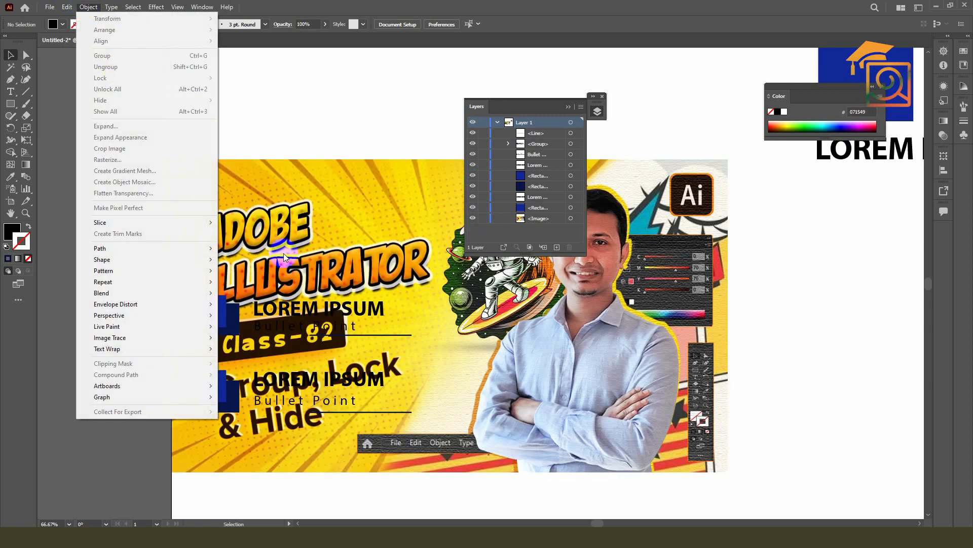
click(321, 217)
click(86, 8)
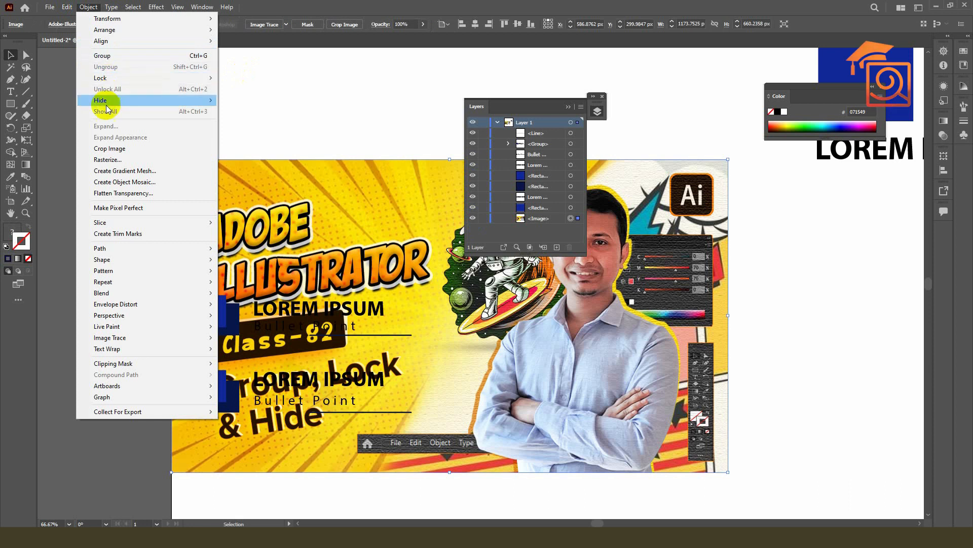
mouse_move(105, 105)
click(300, 102)
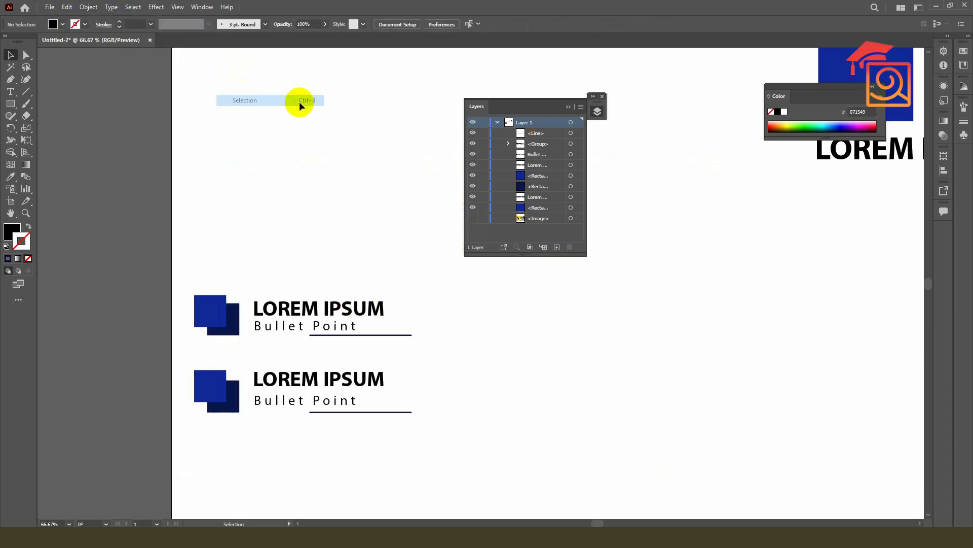
click(88, 8)
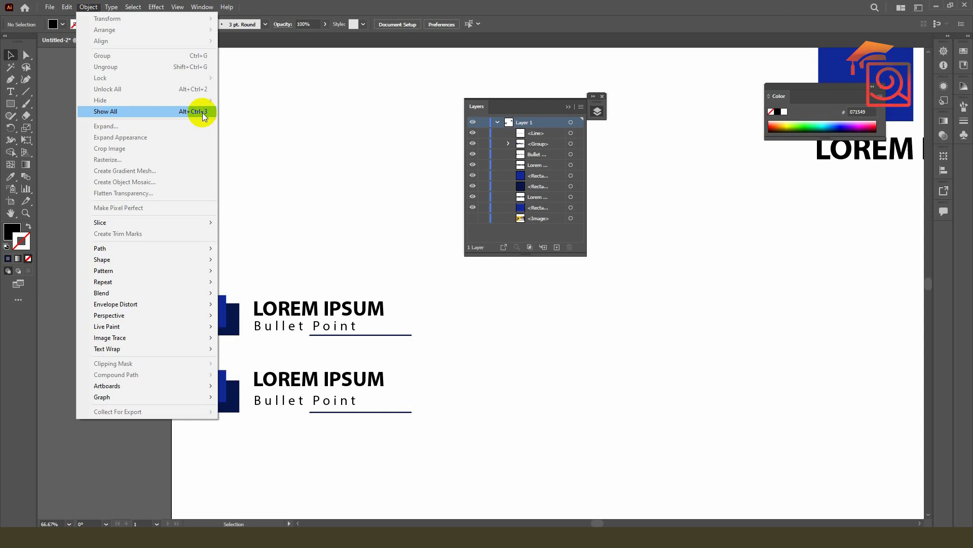
click(203, 113)
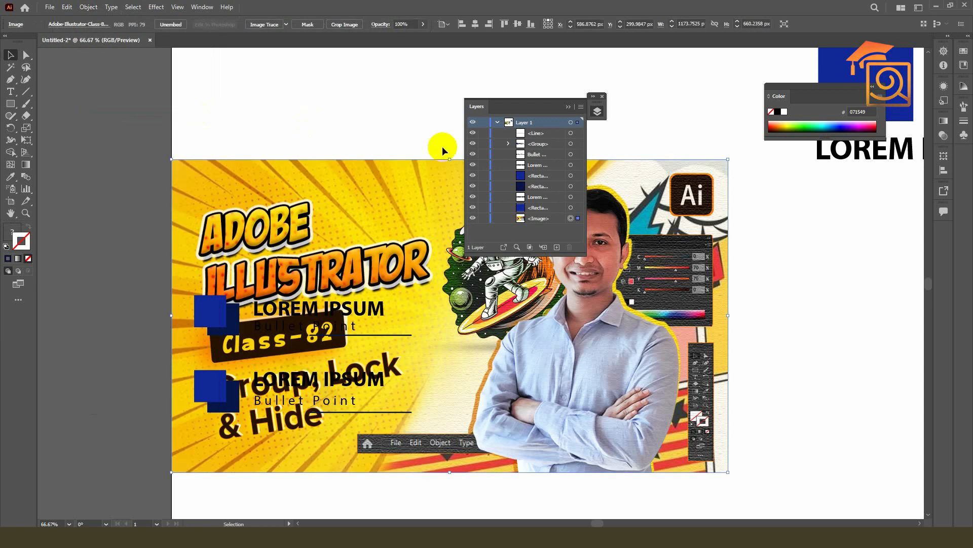
Hide the banner image, the large blue square, the lower logo's two squares, and its LOREM IPSUM text in Layer 1
click(474, 218)
click(474, 207)
click(474, 186)
click(474, 176)
click(474, 165)
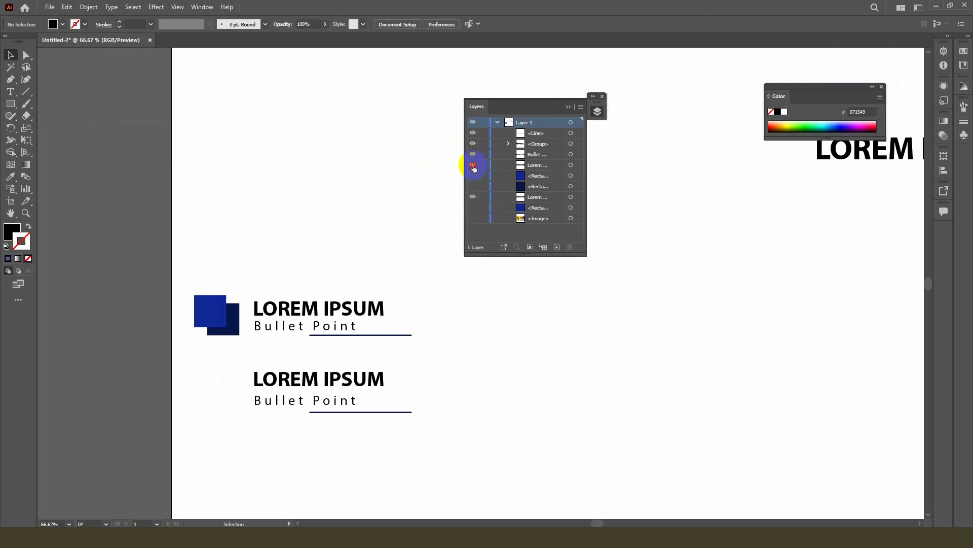
Show the lower logo's squares and LOREM IPSUM text, the large blue square, and the banner image again in Layer 1
click(473, 176)
click(473, 165)
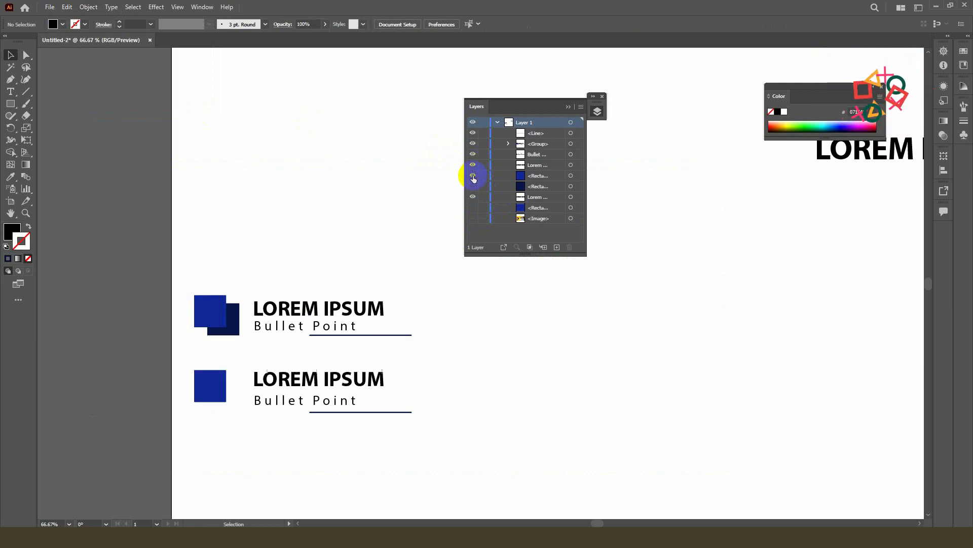
click(473, 186)
click(474, 207)
click(473, 218)
Select the banner image and review the Hide commands available for it
click(349, 200)
click(88, 7)
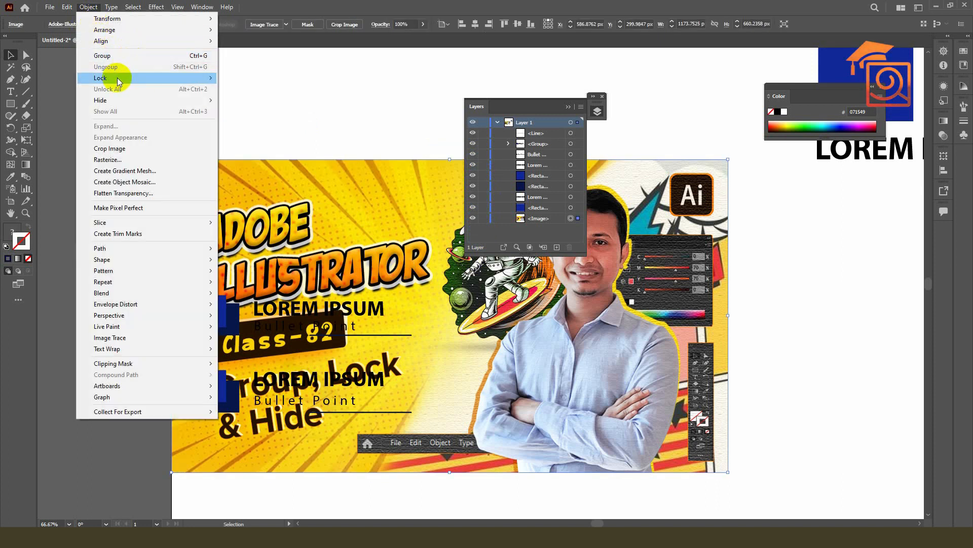
mouse_move(212, 104)
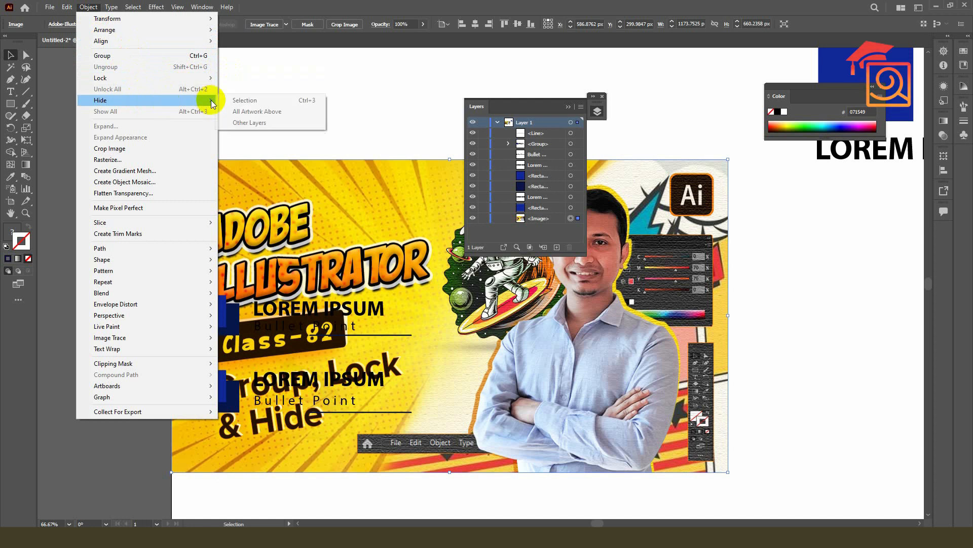
Collapse and close the floating Layers panel, and close the floating Color panel
click(568, 108)
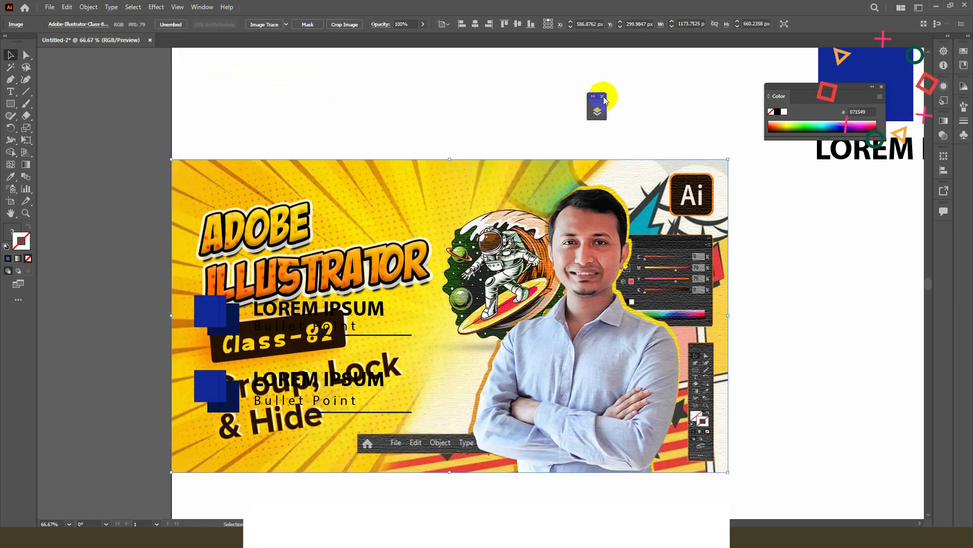
click(601, 95)
click(882, 88)
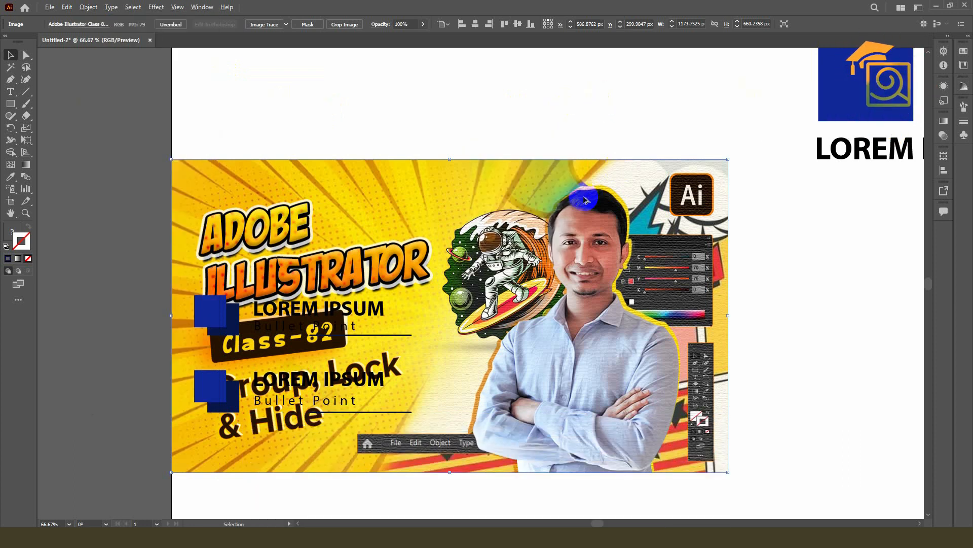
Select the large blue square with its LOREM IPSUM text and move them down beside the banner image
scroll(583, 197, down, 2)
drag(687, 108, 743, 191)
drag(723, 141, 691, 227)
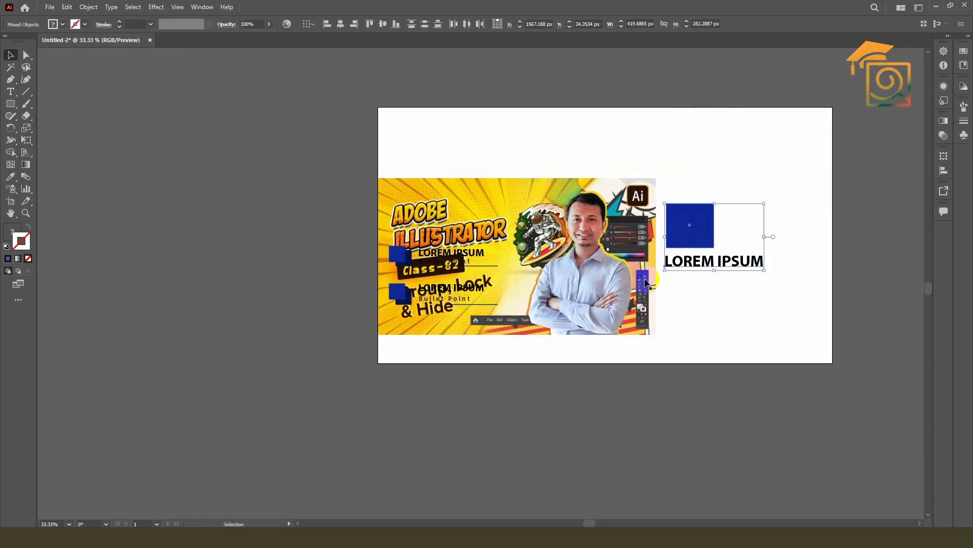
Move the banner image up toward the artboard's upper edge and scale it proportionally to roughly half its width
scroll(619, 290, up, 1)
drag(556, 181, 567, 107)
drag(687, 282, 550, 175)
Move the large blue square and its LOREM IPSUM text beside the two small logos, below the banner, and deselect everything
drag(746, 258, 524, 296)
click(594, 206)
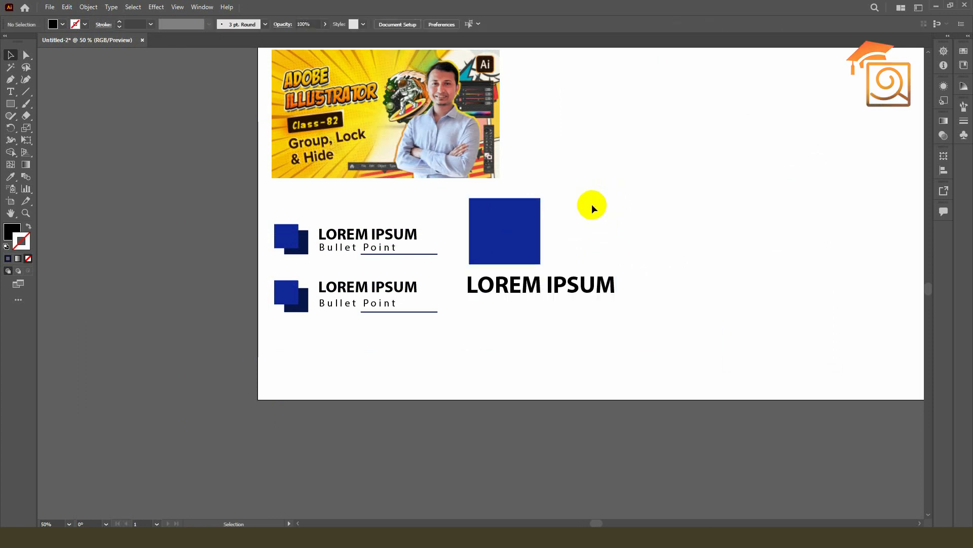
scroll(615, 239, up, 2)
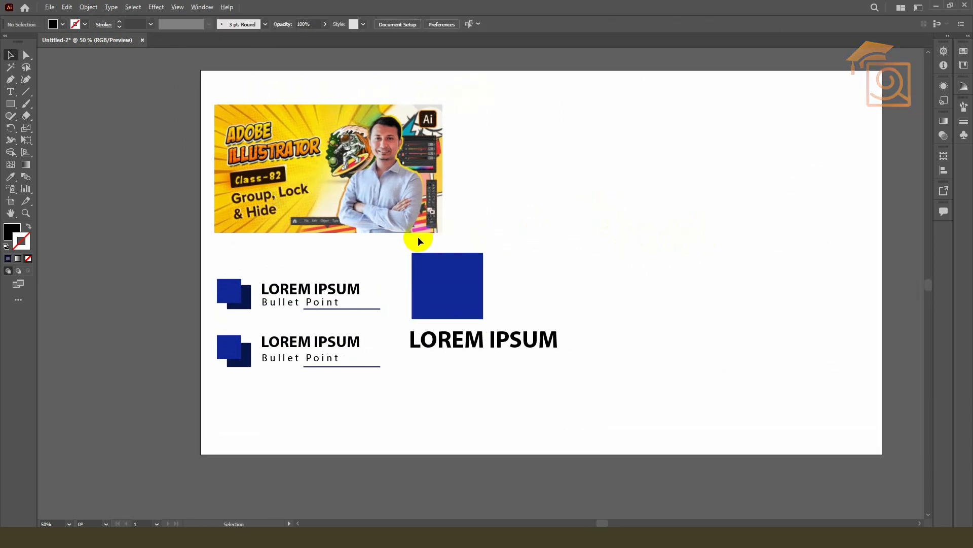
scroll(419, 240, up, 1)
scroll(605, 272, up, 2)
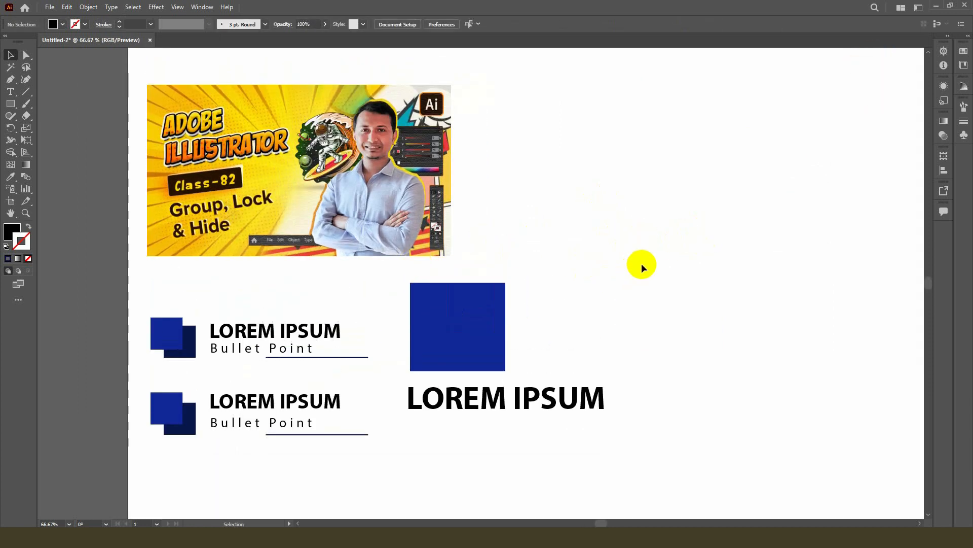